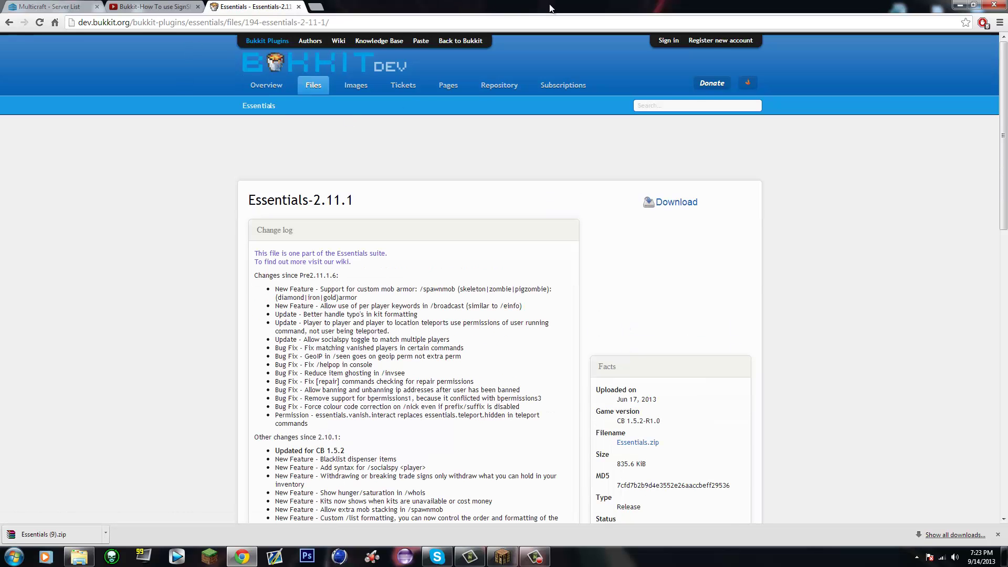
- Download the Essentials-2.11.1 plugin archive and snap the browser window to the right half of the screen
{"action": "left_click", "coordinate": [683, 204]}
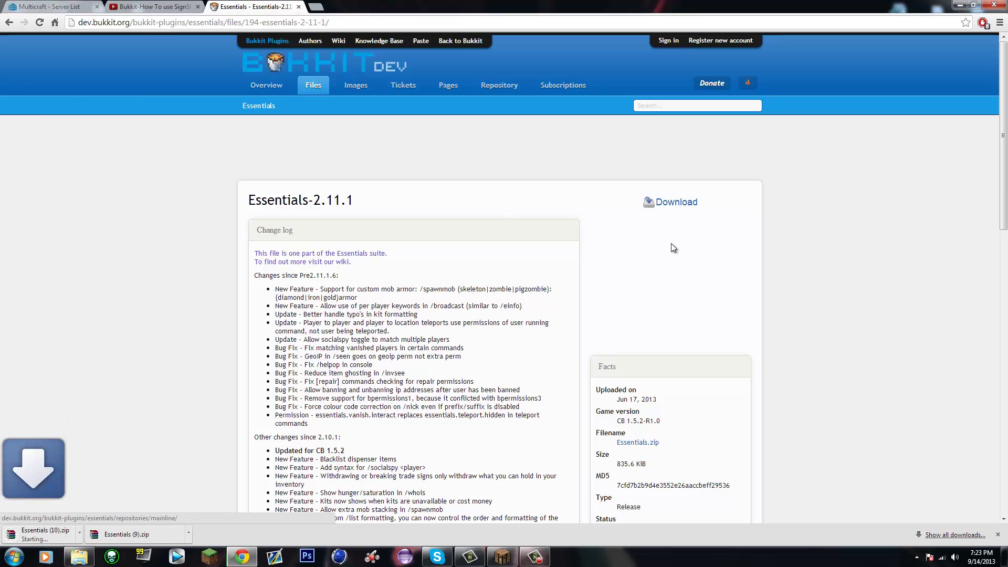
{"action": "left_click_drag", "start_coordinate": [651, 6], "coordinate": [1006, 24]}
{"action": "key", "text": "super+Right"}
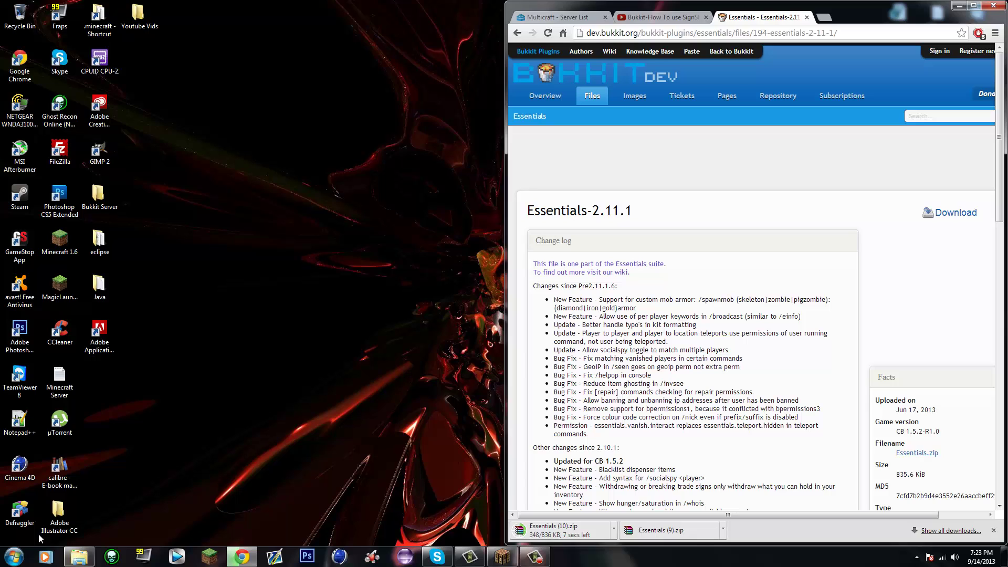
- Open the plugins folder inside Bukkit Server and delete all of its contents
{"action": "left_click", "coordinate": [79, 556]}
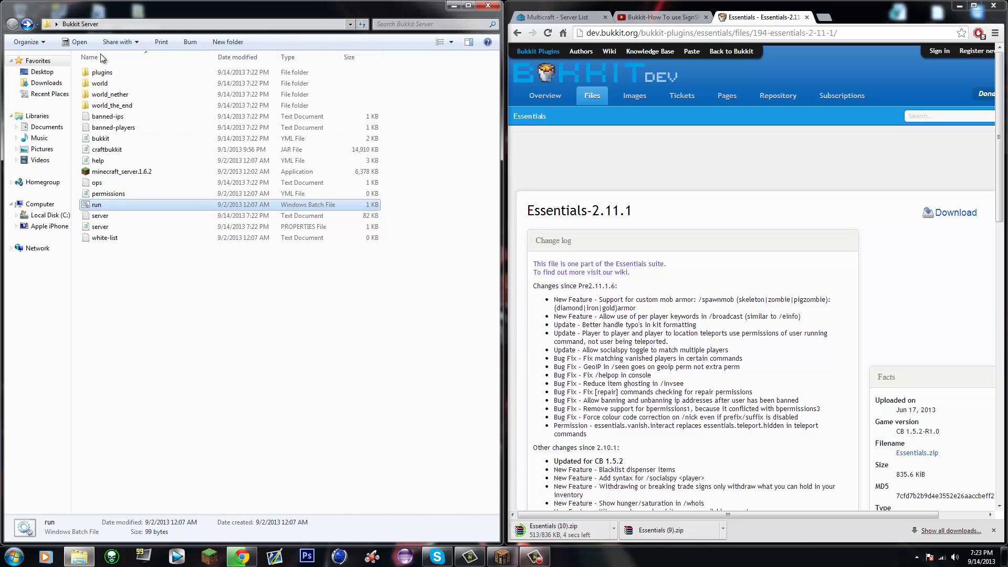
{"action": "double_click", "coordinate": [102, 71]}
{"action": "left_click_drag", "start_coordinate": [130, 247], "coordinate": [105, 69]}
{"action": "key", "text": "Delete"}
{"action": "left_click", "coordinate": [541, 286]}
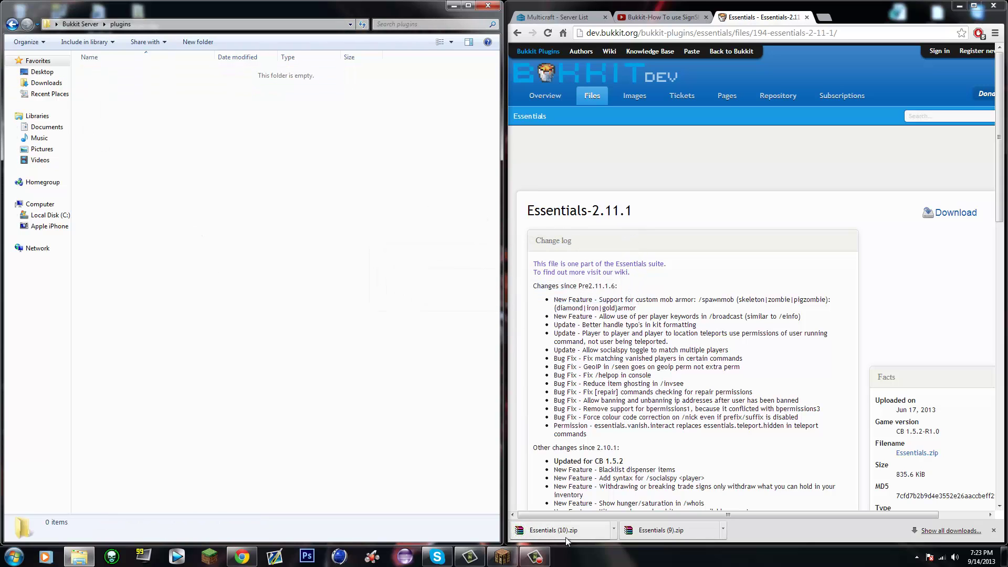
- Place the downloaded Essentials (10).zip on the desktop and open the archive side by side with the plugins folder
{"action": "left_click", "coordinate": [454, 6]}
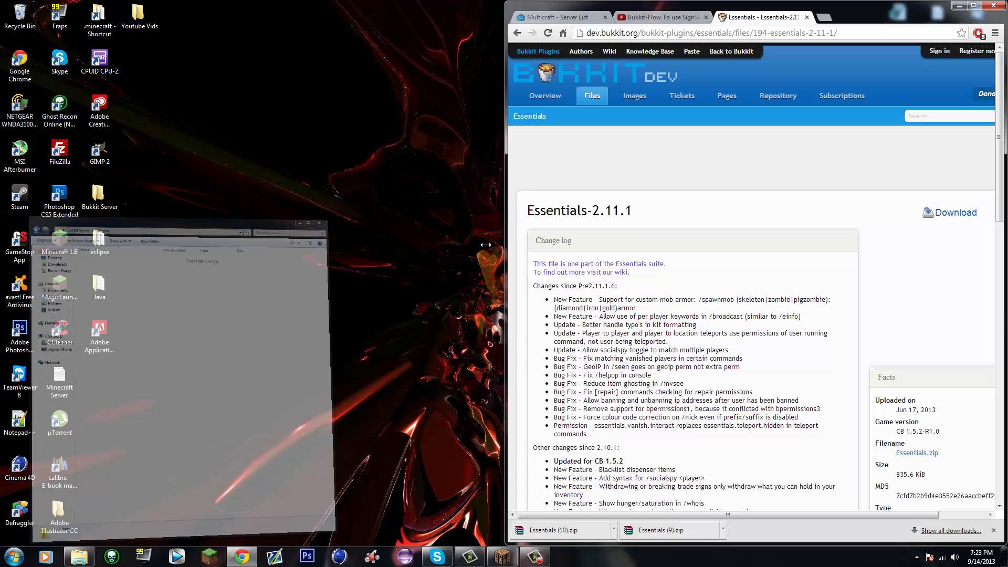
{"action": "left_click_drag", "start_coordinate": [553, 529], "coordinate": [386, 190]}
{"action": "left_click", "coordinate": [78, 557]}
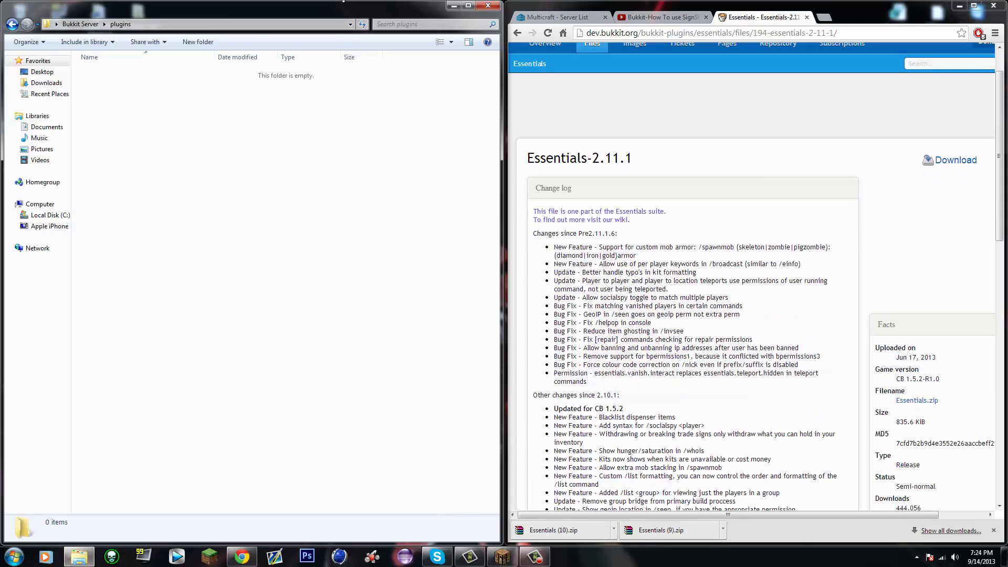
{"action": "left_click_drag", "start_coordinate": [347, 8], "coordinate": [1006, 131]}
{"action": "double_click", "coordinate": [418, 153]}
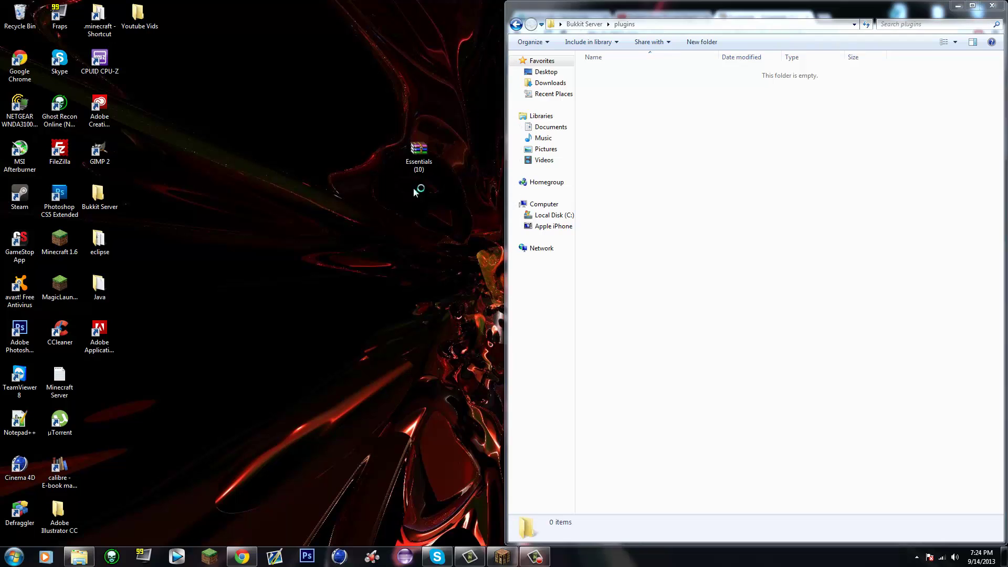
{"action": "key", "text": "super+Left"}
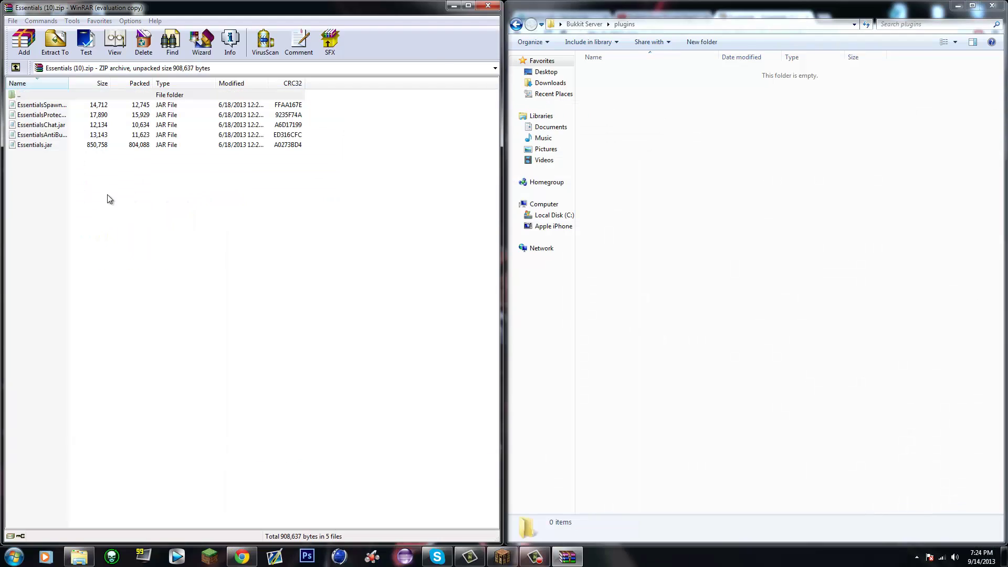
- Extract all five Essentials JAR files from the archive into the plugins folder and close the archive
{"action": "left_click", "coordinate": [310, 282]}
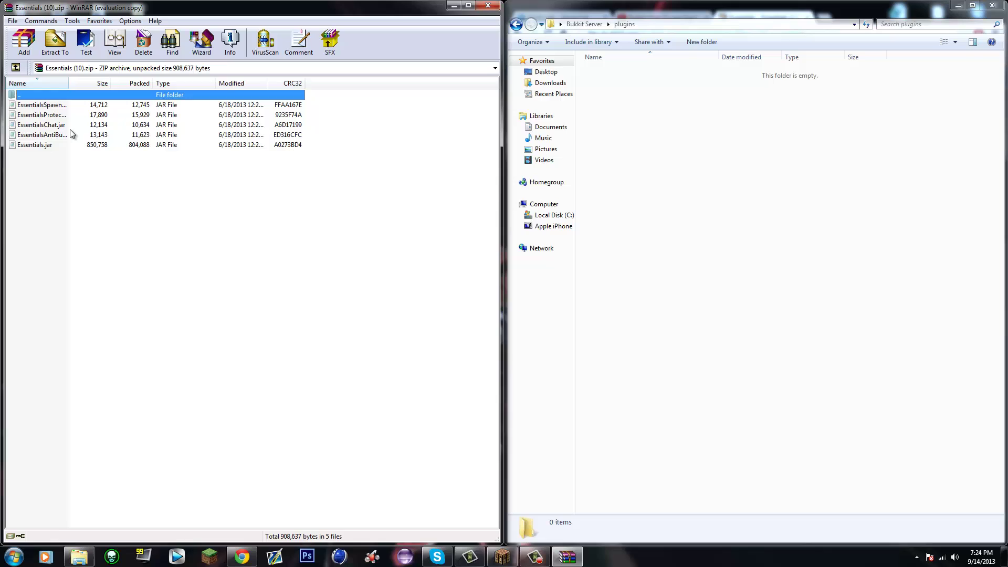
{"action": "left_click", "coordinate": [68, 126]}
{"action": "left_click", "coordinate": [53, 144]}
{"action": "left_click", "coordinate": [46, 105]}
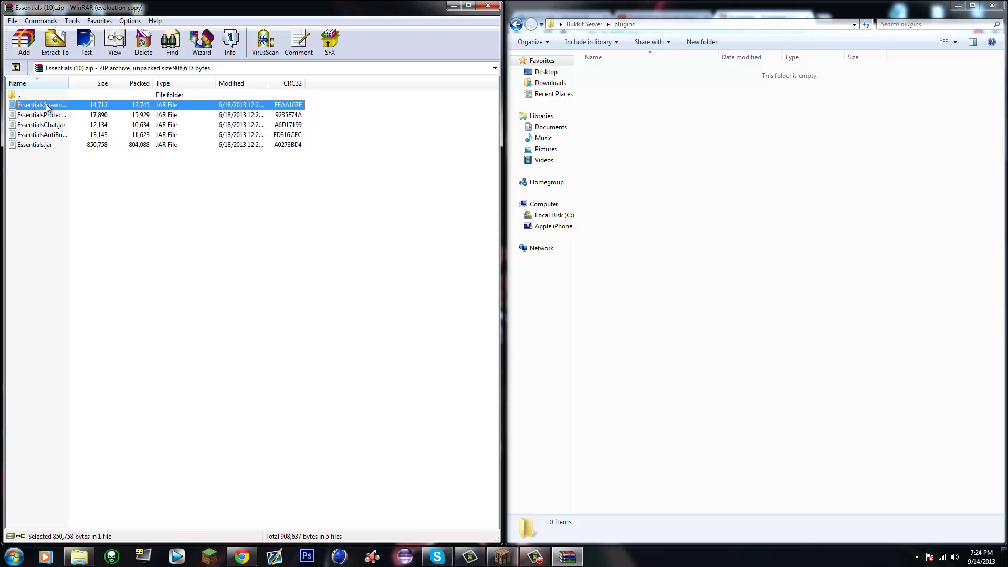
{"action": "left_click", "coordinate": [53, 135]}
{"action": "left_click", "coordinate": [48, 117]}
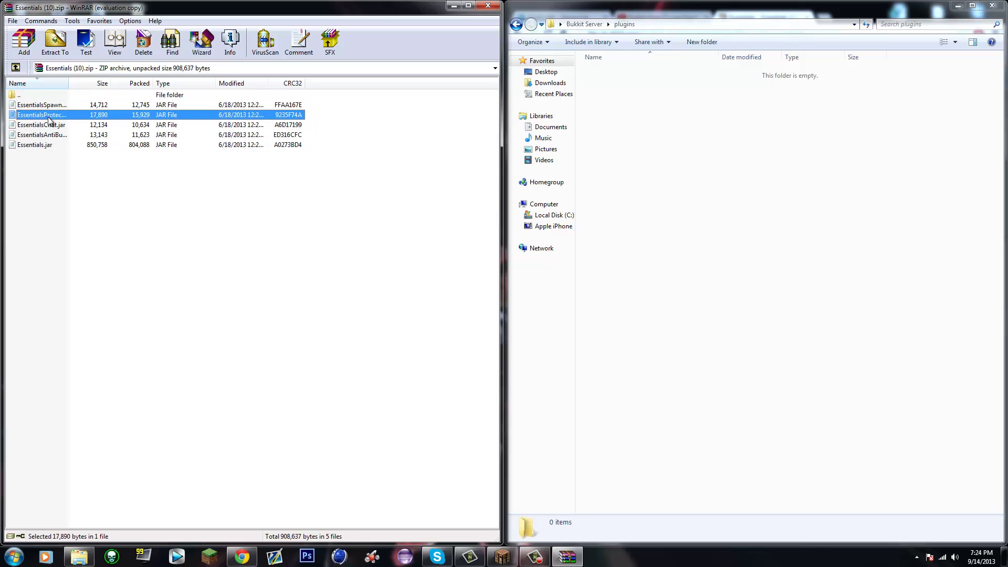
{"action": "left_click", "coordinate": [48, 161]}
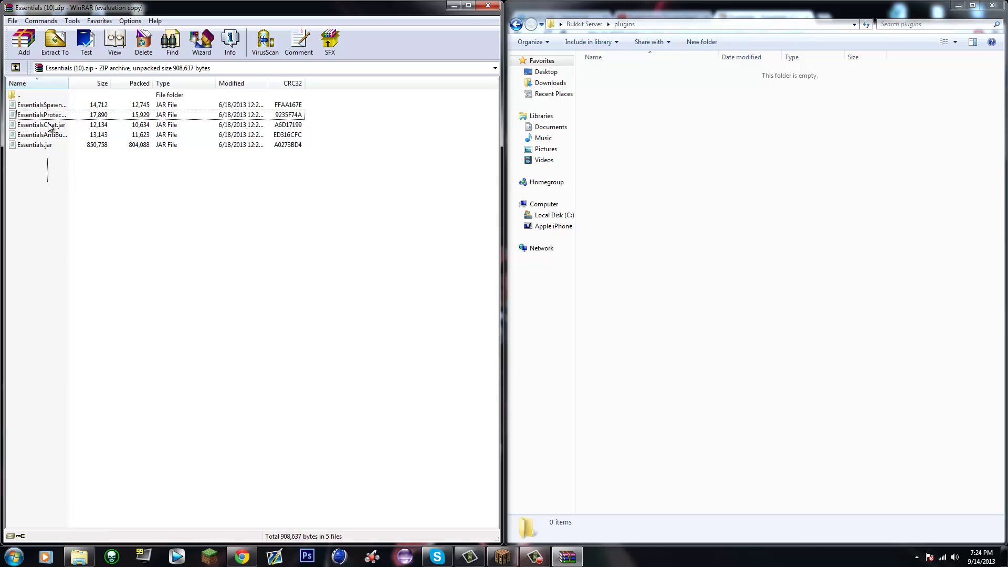
{"action": "left_click_drag", "start_coordinate": [49, 126], "coordinate": [790, 231]}
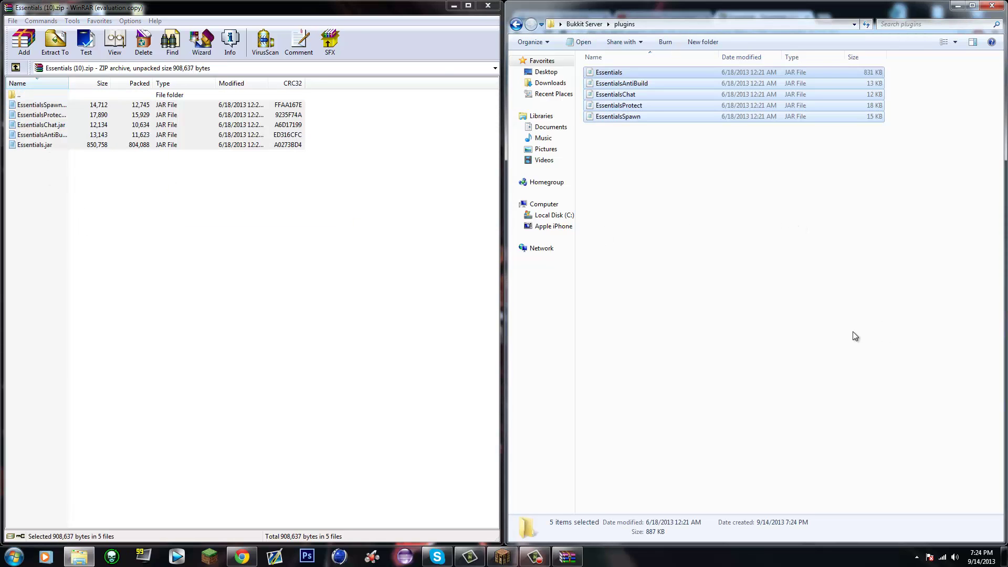
{"action": "left_click", "coordinate": [856, 336]}
{"action": "left_click", "coordinate": [488, 6]}
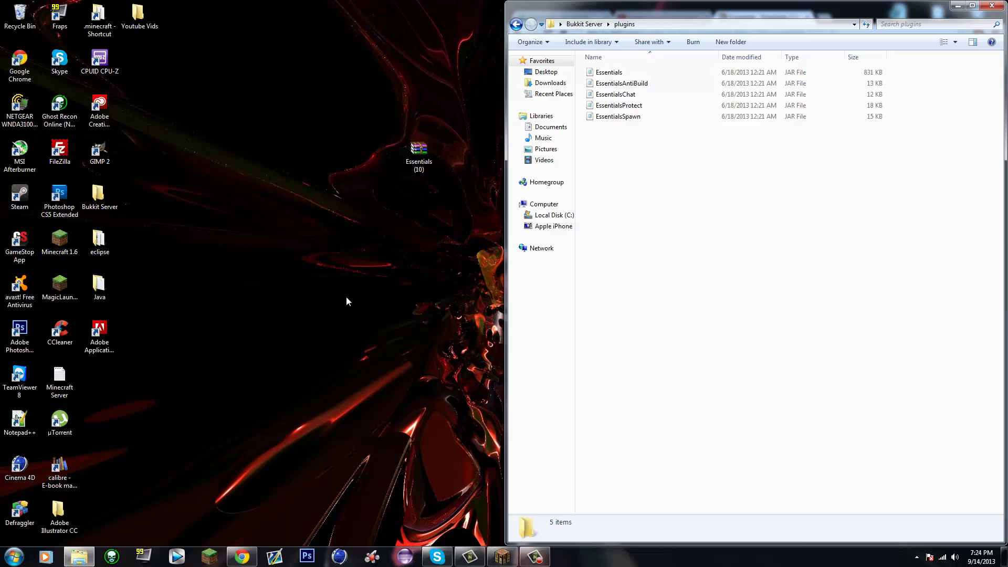
- Start the server once with the run batch file, shut it down with the stop command, and close its console
{"action": "left_click", "coordinate": [516, 25]}
{"action": "double_click", "coordinate": [639, 206]}
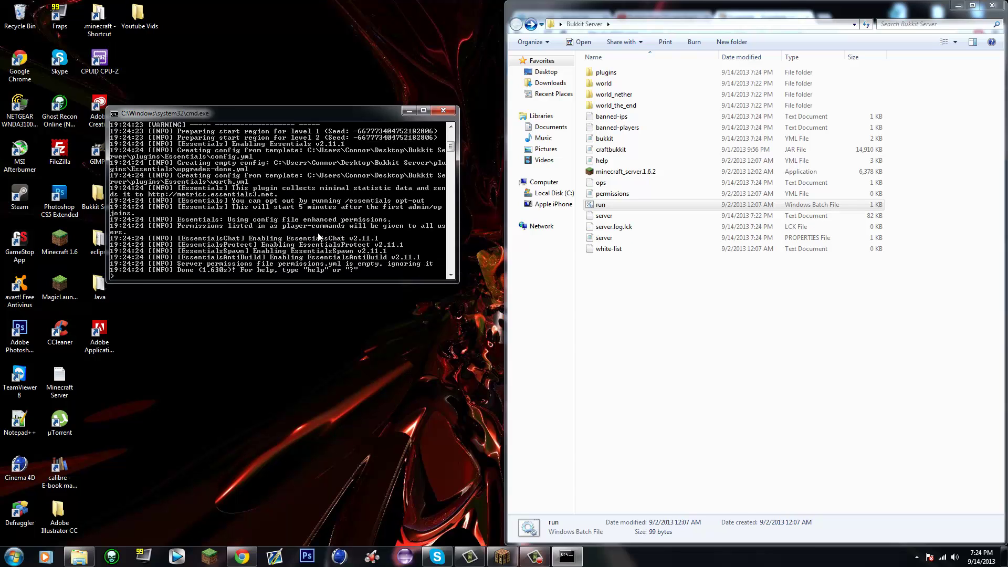
{"action": "type", "text": "stop"}
{"action": "key", "text": "Return"}
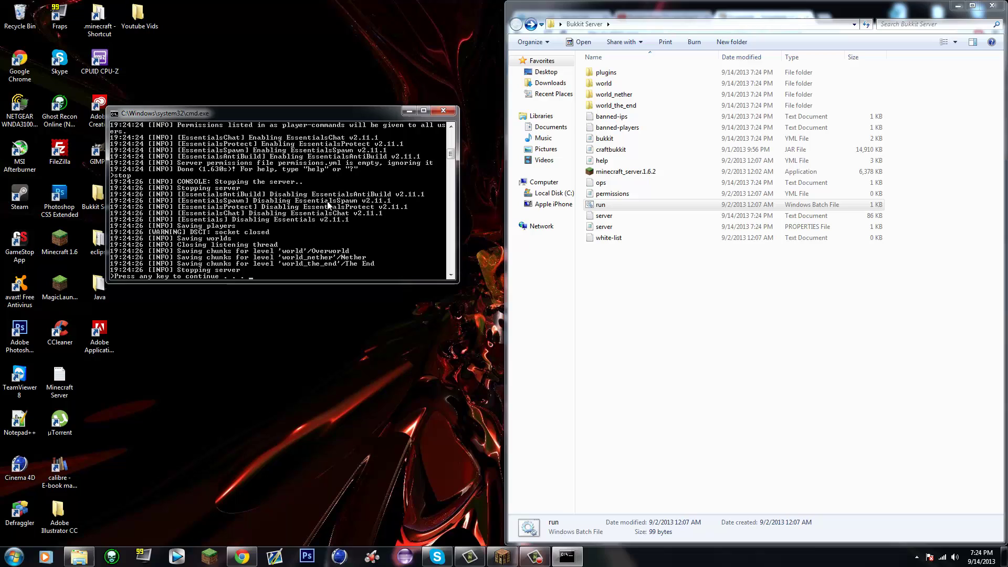
{"action": "key", "text": "Return"}
- Open the config YML file from the plugins > Essentials folder in Notepad++
{"action": "double_click", "coordinate": [639, 74]}
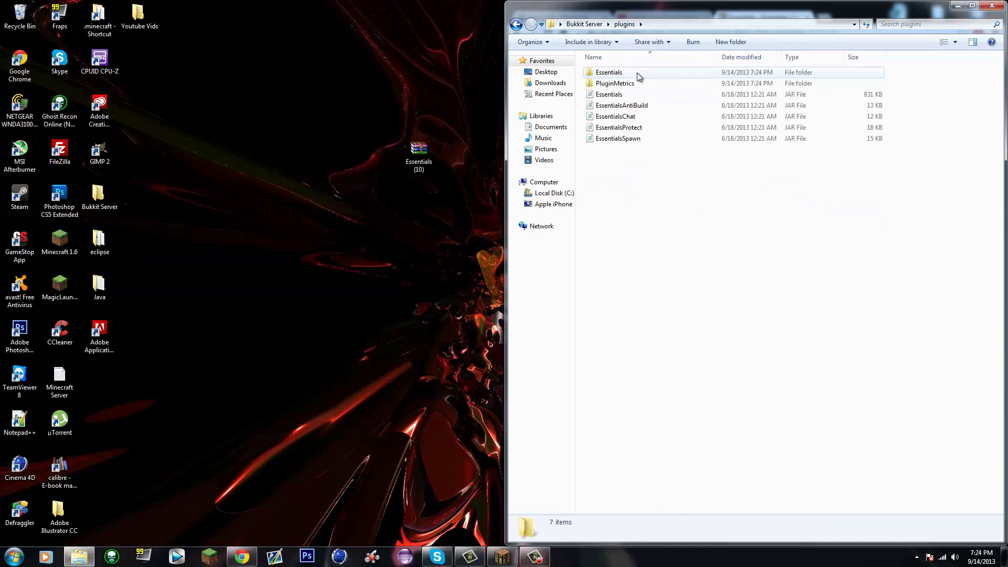
{"action": "double_click", "coordinate": [622, 73]}
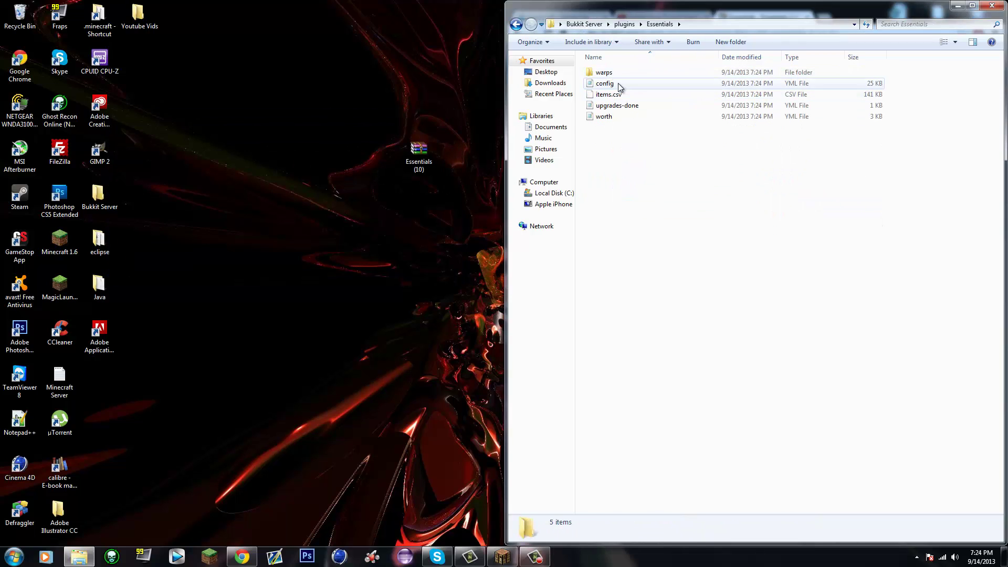
{"action": "right_click", "coordinate": [618, 84]}
{"action": "left_click", "coordinate": [671, 113]}
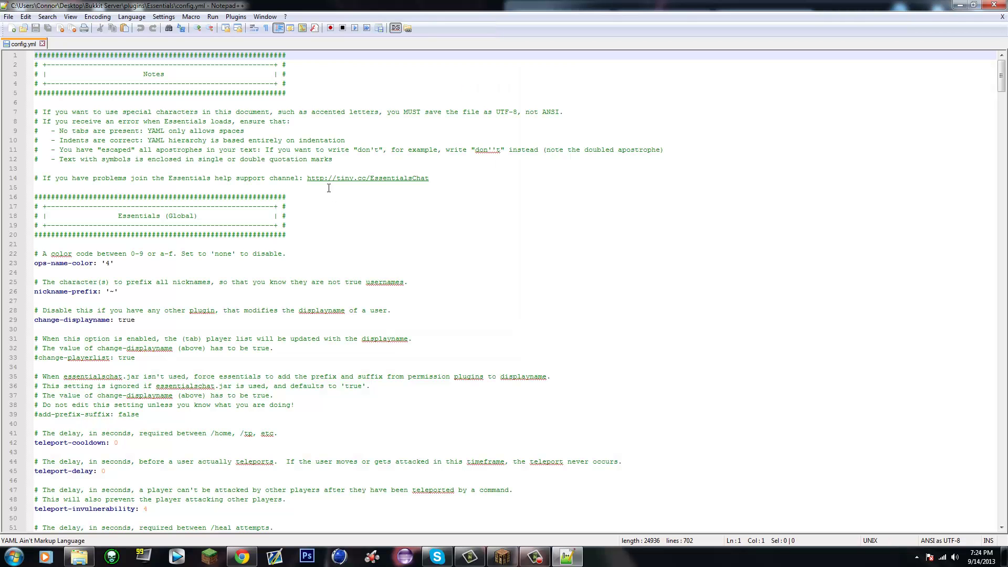
- Uncomment every sign type under enabledSigns, from color through weather, by removing the leading # characters
{"action": "left_click", "coordinate": [266, 140]}
{"action": "scroll", "coordinate": [265, 150], "scroll_direction": "down", "scroll_amount": 19}
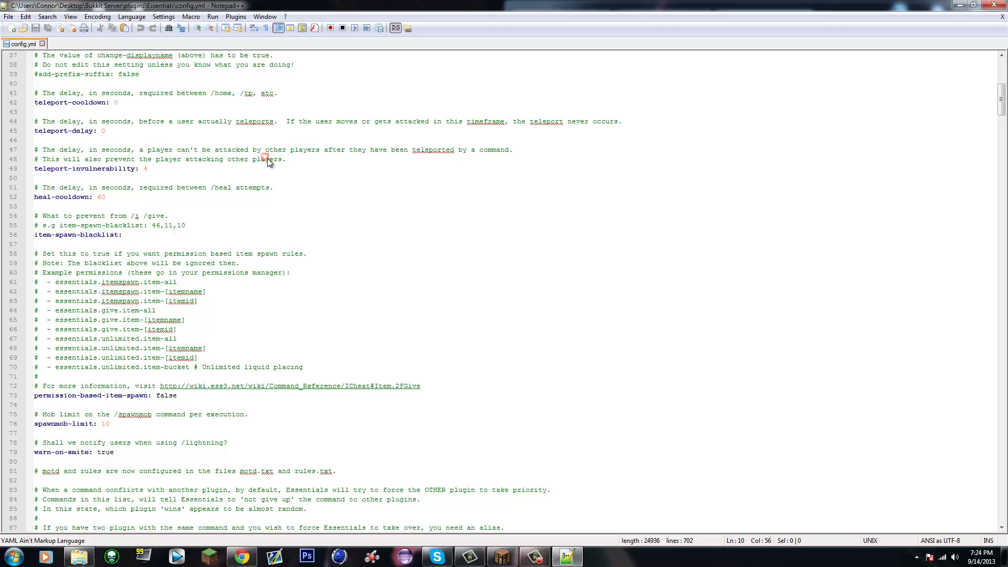
{"action": "scroll", "coordinate": [265, 156], "scroll_direction": "down", "scroll_amount": 20}
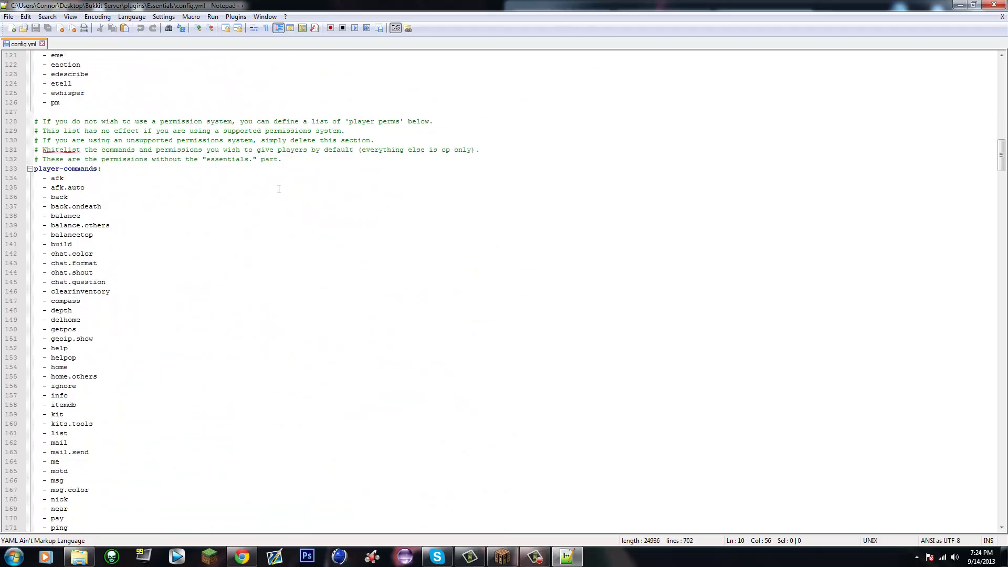
{"action": "scroll", "coordinate": [279, 189], "scroll_direction": "down", "scroll_amount": 20}
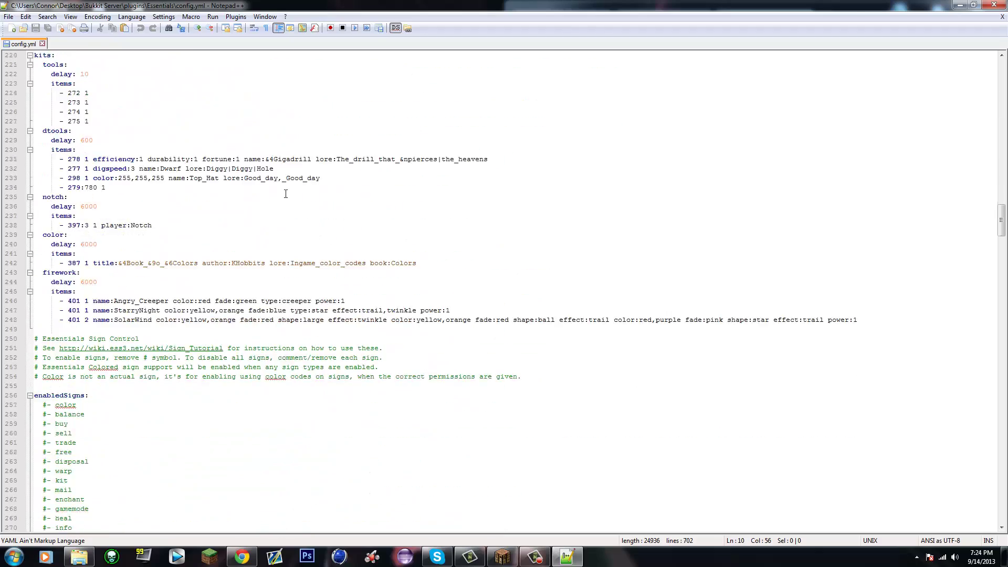
{"action": "scroll", "coordinate": [286, 194], "scroll_direction": "down", "scroll_amount": 2}
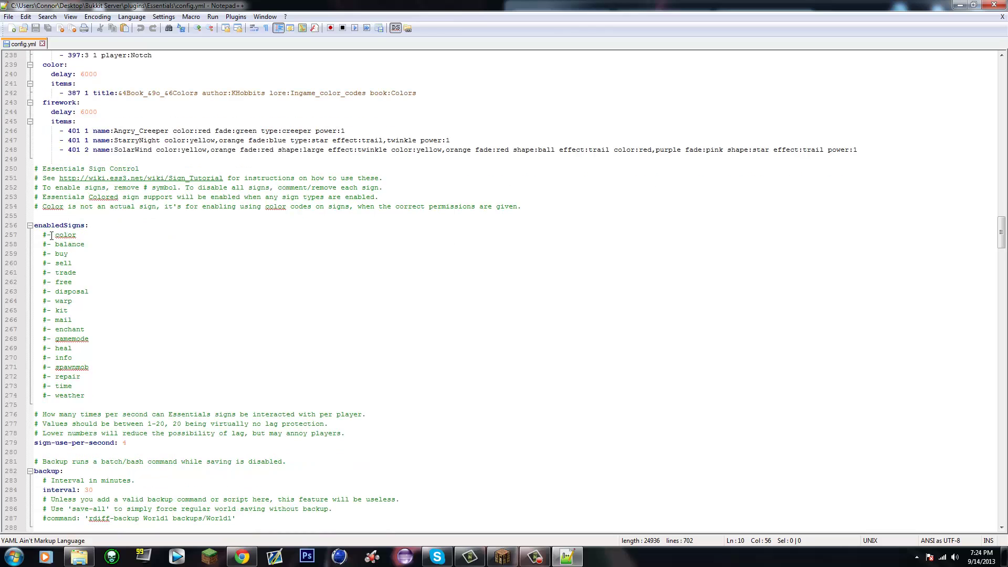
{"action": "left_click", "coordinate": [47, 235]}
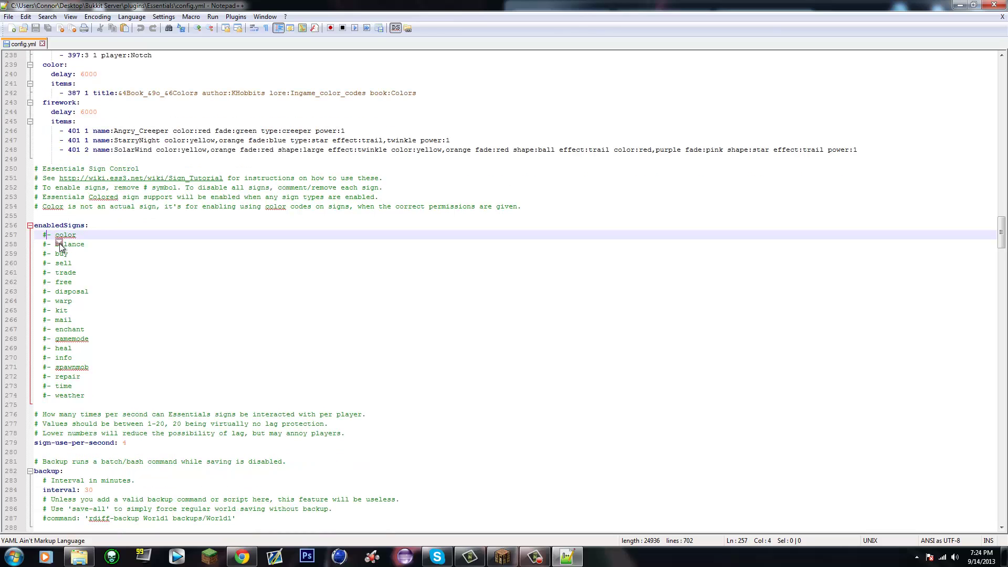
{"action": "left_click", "coordinate": [134, 245]}
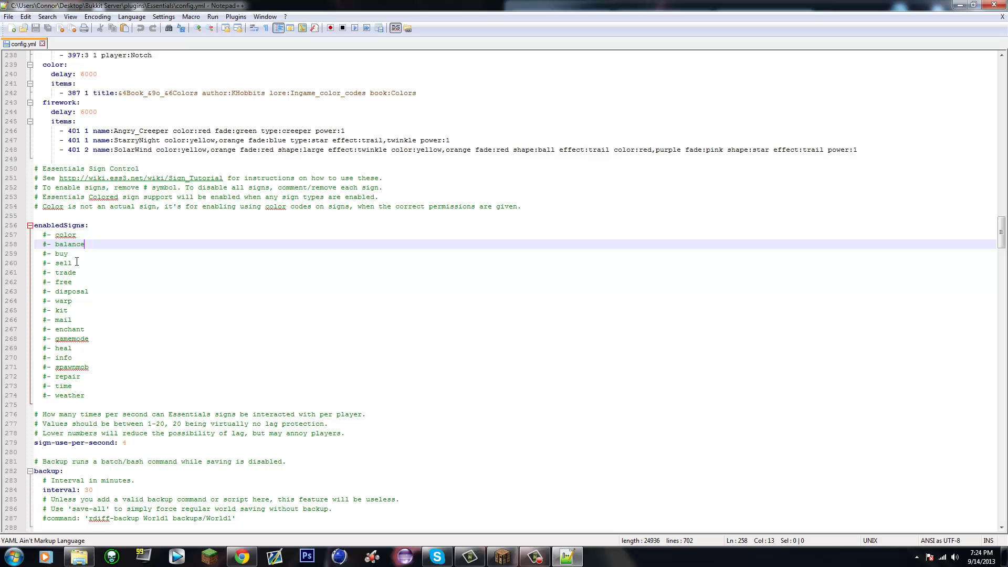
{"action": "left_click", "coordinate": [47, 236]}
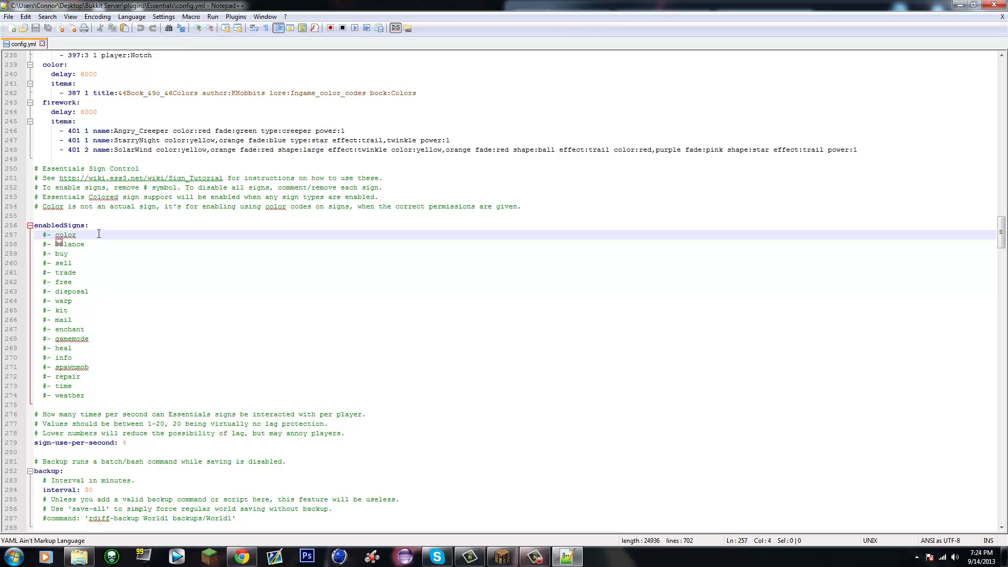
{"action": "key", "text": "BackSpace"}
{"action": "key", "text": "Down"}
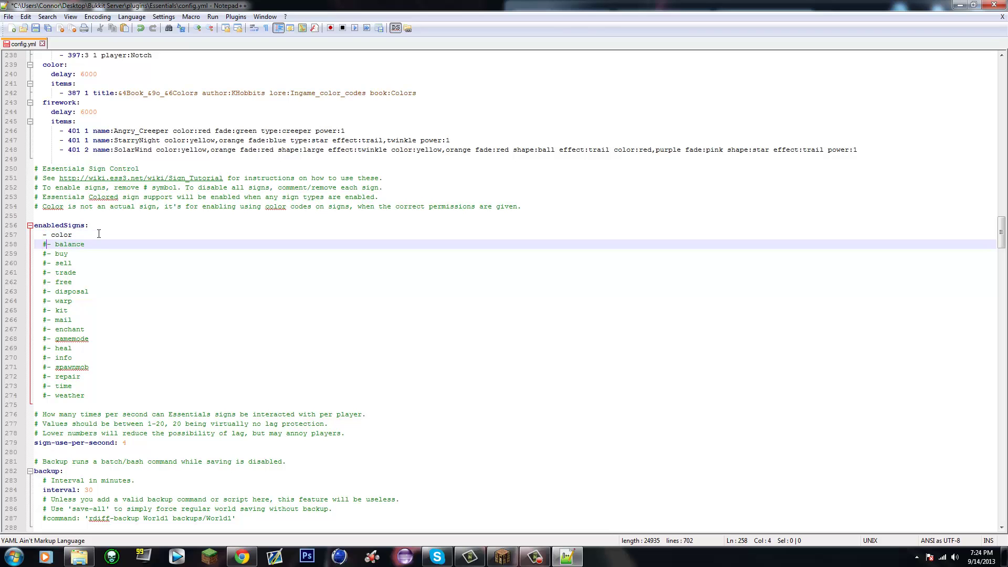
{"action": "key", "text": "Delete"}
{"action": "key", "text": "Down"}
{"action": "key", "text": "Down"}
{"action": "key", "text": "Right"}
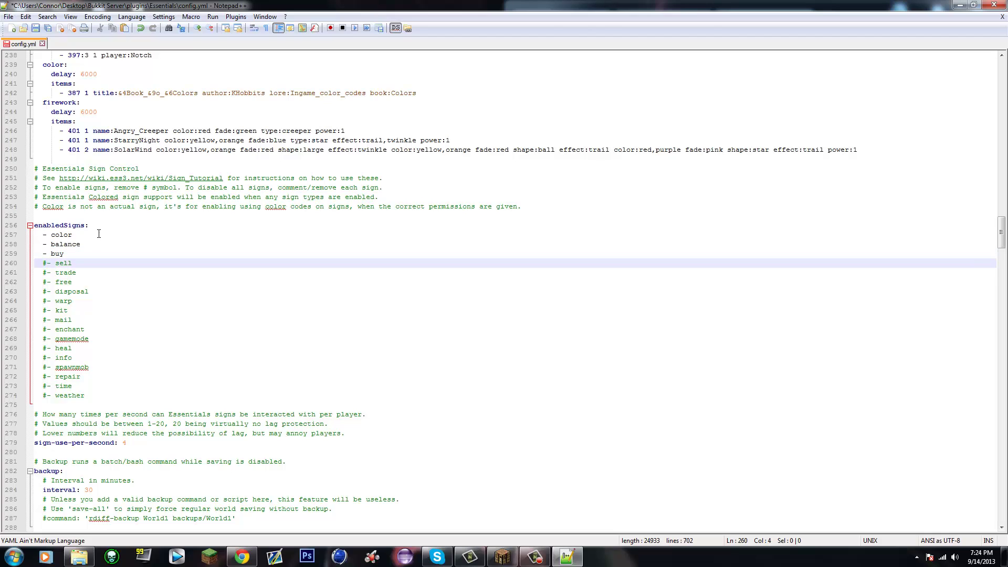
{"action": "key", "text": "BackSpace"}
{"action": "key", "text": "Down"}
{"action": "key", "text": "Delete"}
{"action": "key", "text": "Down"}
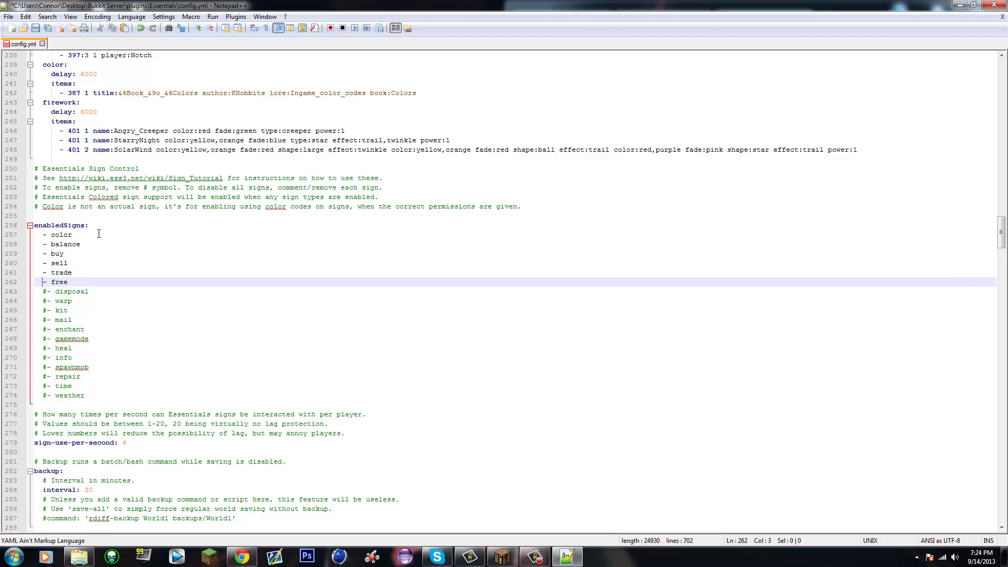
{"action": "key", "text": "Down"}
{"action": "key", "text": "Delete"}
{"action": "key", "text": "Down"}
{"action": "key", "text": "Delete"}
{"action": "key", "text": "Down"}
{"action": "key", "text": "Delete"}
{"action": "key", "text": "Down"}
{"action": "key", "text": "Delete"}
{"action": "key", "text": "Down"}
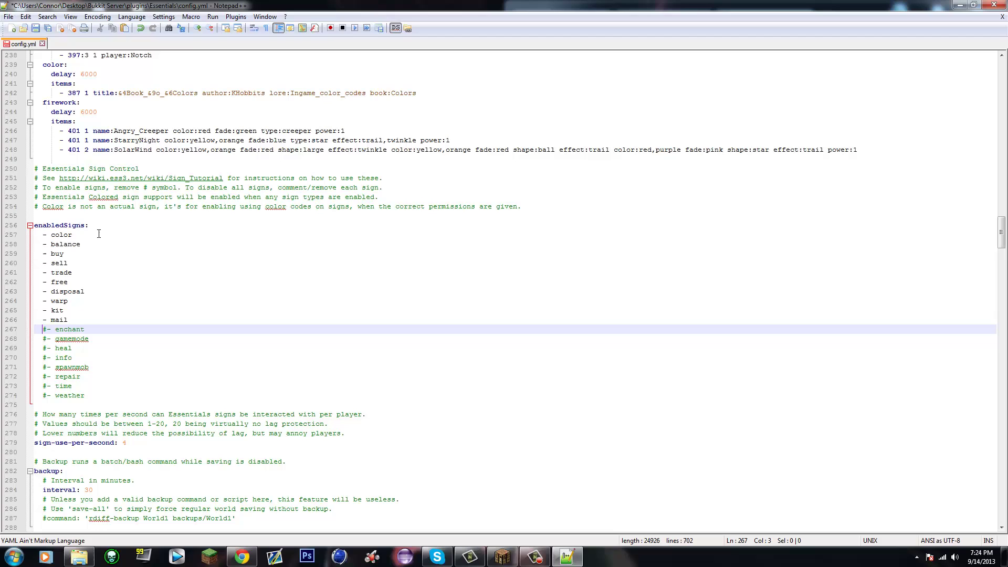
{"action": "key", "text": "Delete"}
{"action": "key", "text": "Down"}
{"action": "key", "text": "Delete"}
{"action": "key", "text": "Down"}
{"action": "key", "text": "Delete"}
{"action": "key", "text": "Down"}
{"action": "key", "text": "Delete"}
{"action": "key", "text": "Down"}
{"action": "key", "text": "Delete"}
{"action": "key", "text": "Down"}
{"action": "key", "text": "Delete"}
{"action": "key", "text": "Down"}
{"action": "key", "text": "Delete"}
{"action": "key", "text": "Down"}
{"action": "key", "text": "Delete"}
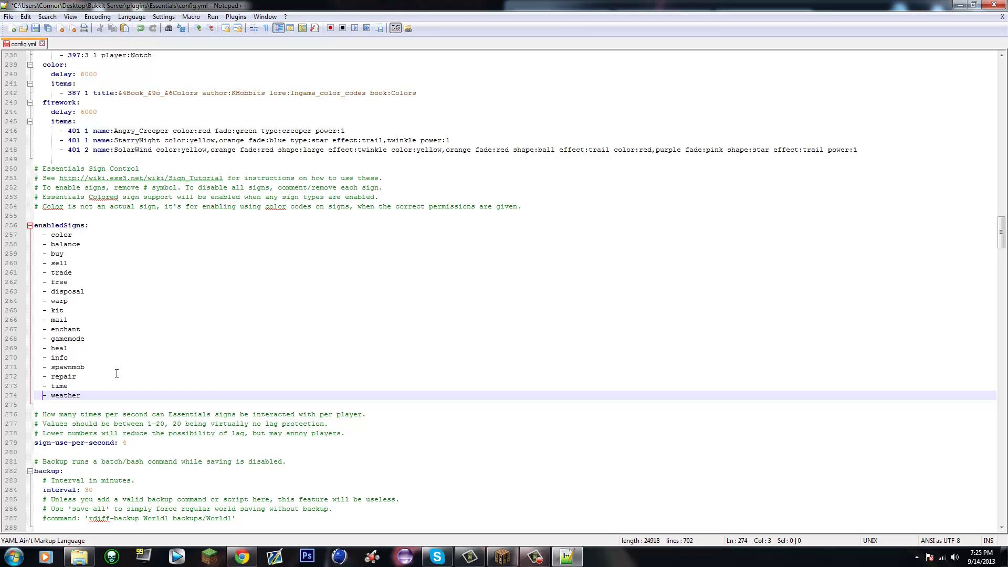
- Save the edited config.yml
{"action": "scroll", "coordinate": [144, 292], "scroll_direction": "up", "scroll_amount": 20}
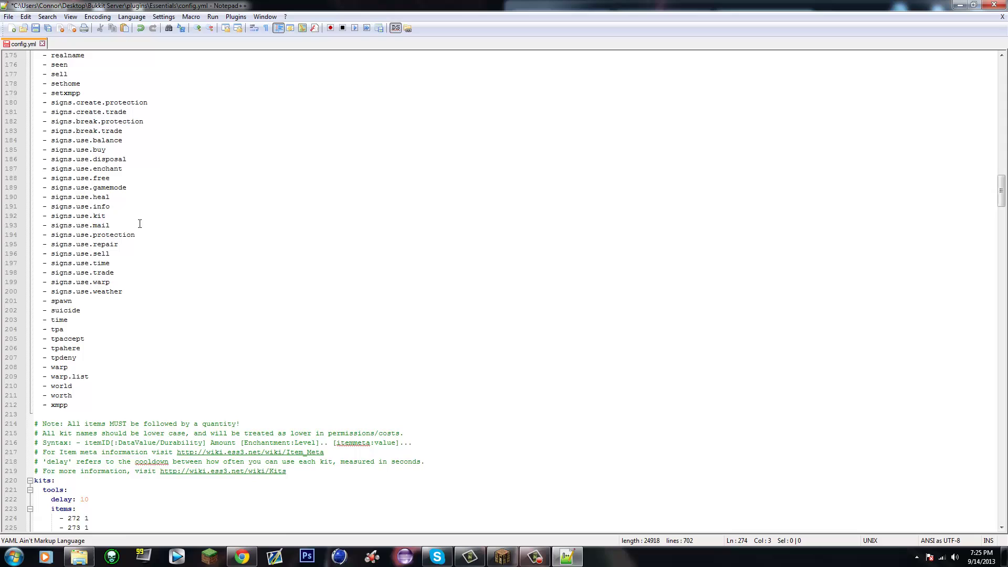
{"action": "left_click", "coordinate": [9, 16]}
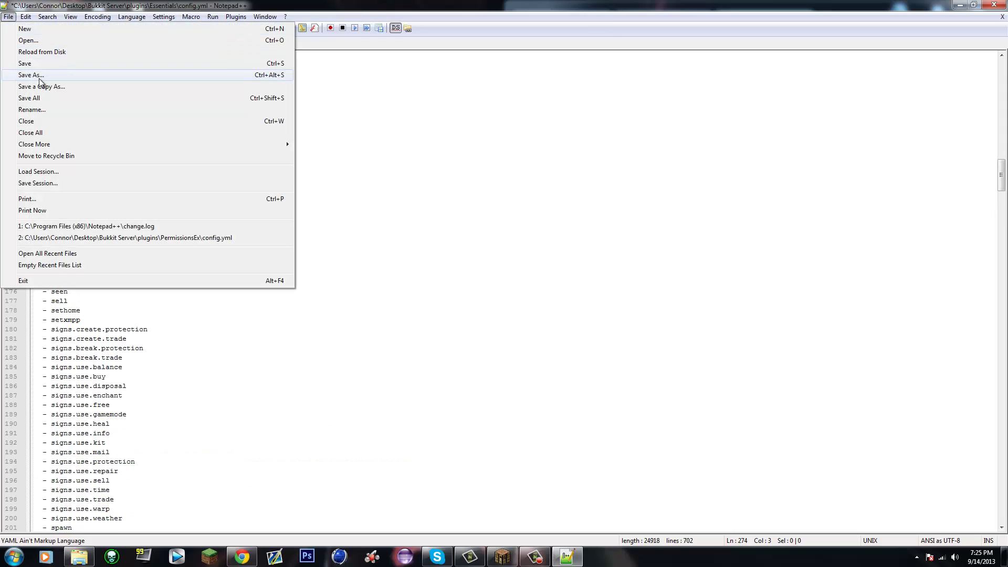
{"action": "left_click", "coordinate": [32, 62]}
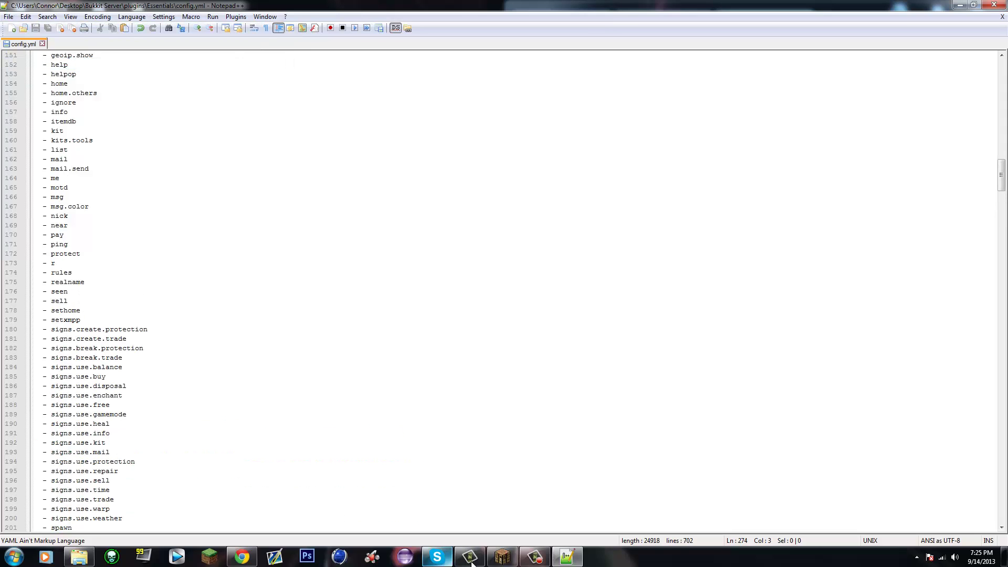
- Go back to the Bukkit Server folder and start the server with the run batch file
{"action": "left_click", "coordinate": [79, 557]}
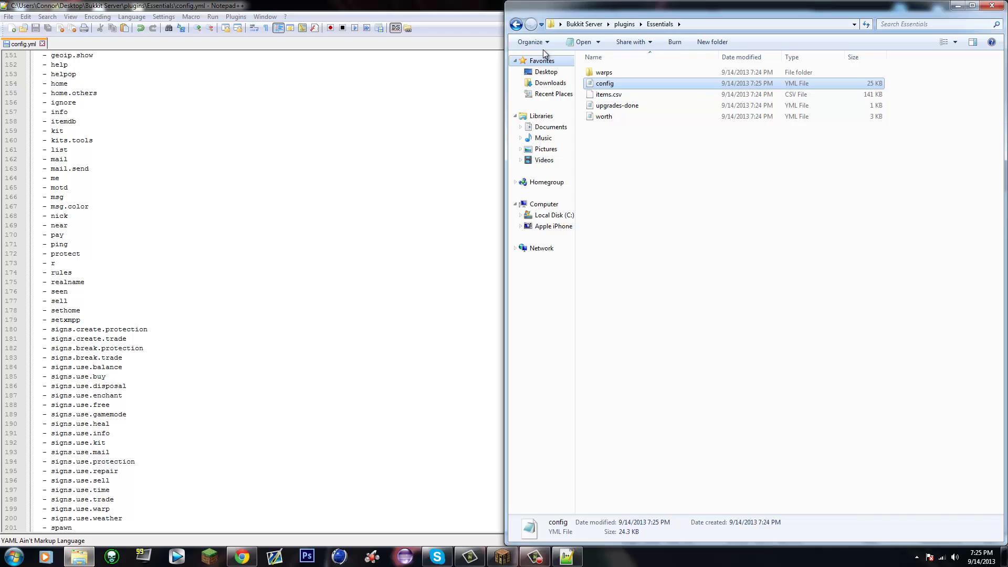
{"action": "left_click", "coordinate": [516, 24]}
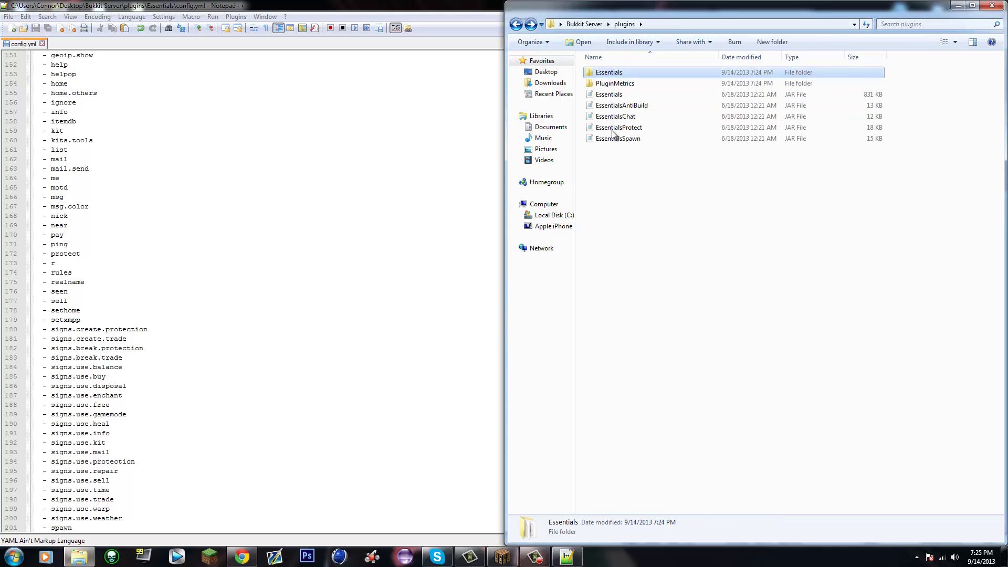
{"action": "left_click", "coordinate": [516, 24]}
{"action": "double_click", "coordinate": [609, 204]}
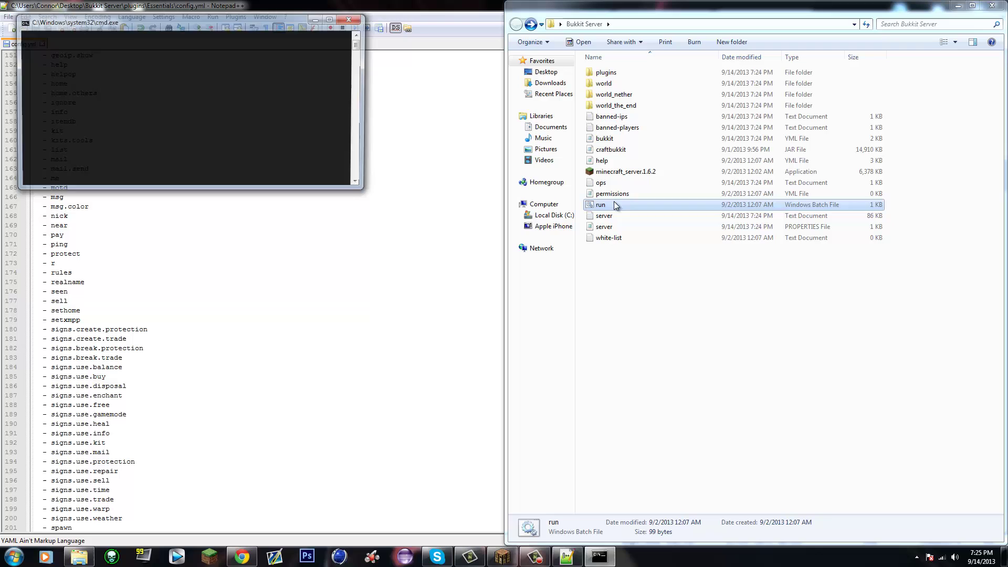
- Switch to Minecraft, maximize its window, and join the server at localhost
{"action": "left_click", "coordinate": [503, 557]}
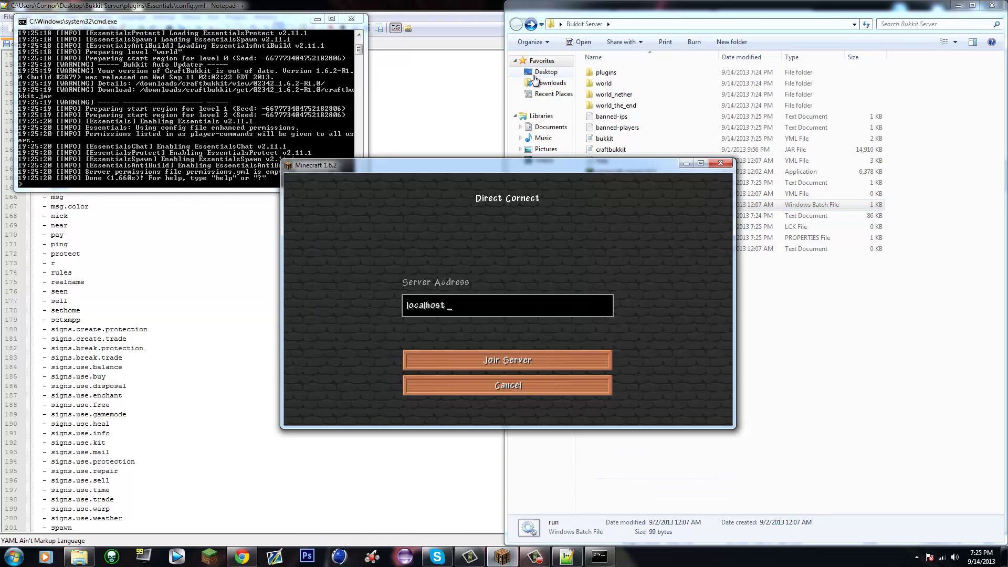
{"action": "double_click", "coordinate": [532, 165]}
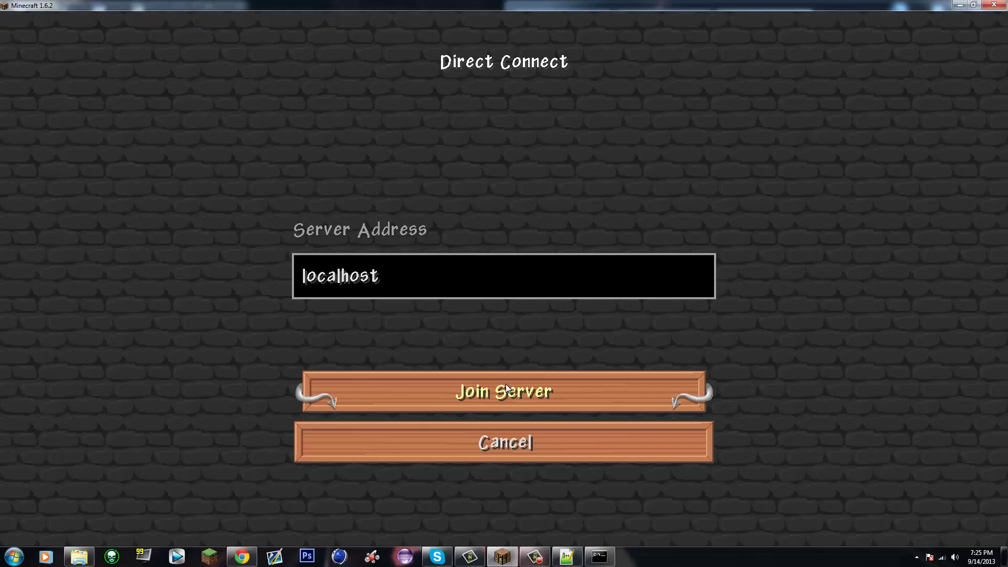
{"action": "left_click", "coordinate": [507, 389]}
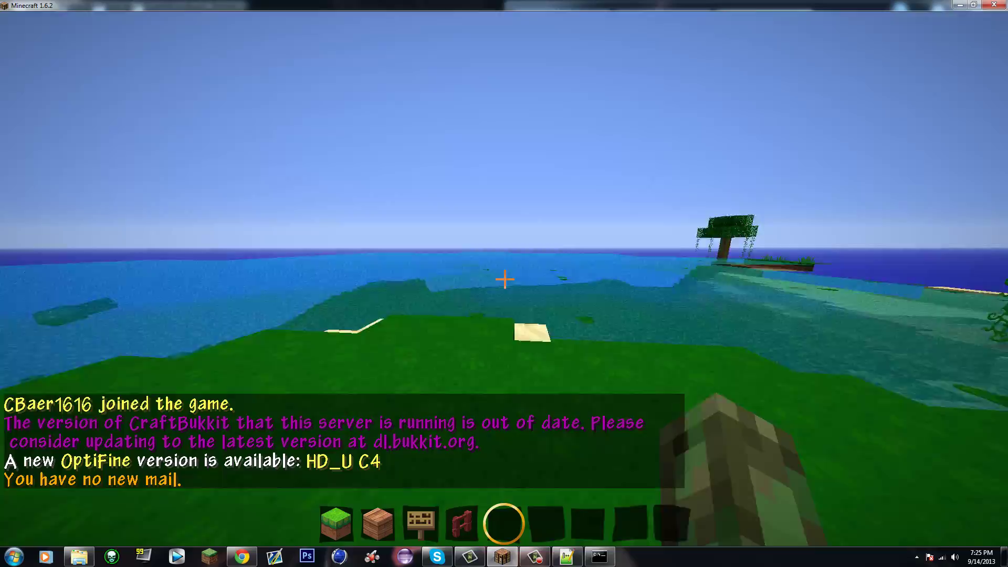
- Fly across the island to an open grassy area and equip the Sign from the hotbar
{"action": "key", "text": "space"}
{"action": "key", "text": "w"}
{"action": "key", "text": "space"}
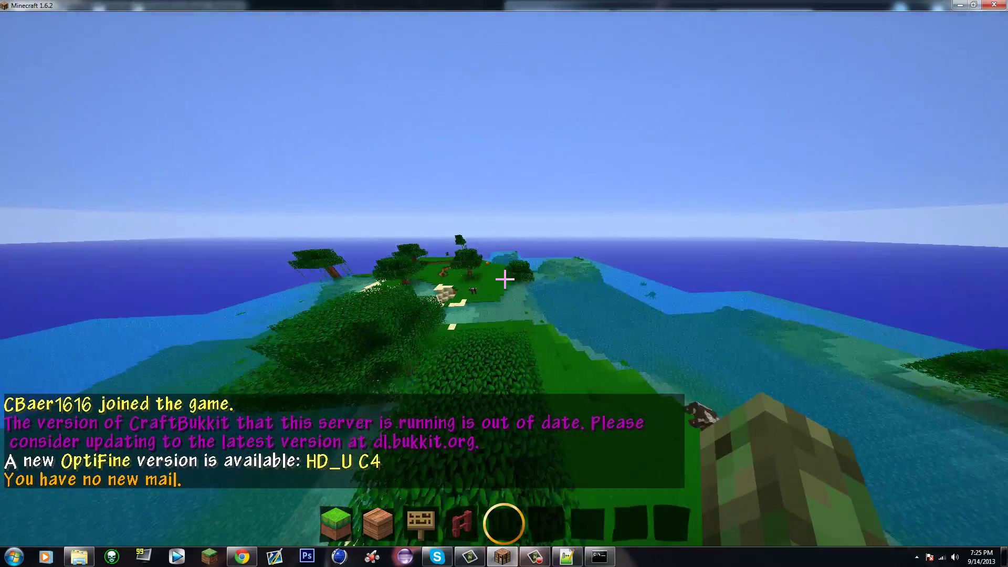
{"action": "key", "text": "w"}
{"action": "key", "text": "shift"}
{"action": "scroll", "coordinate": [504, 279], "scroll_direction": "up", "scroll_amount": 2}
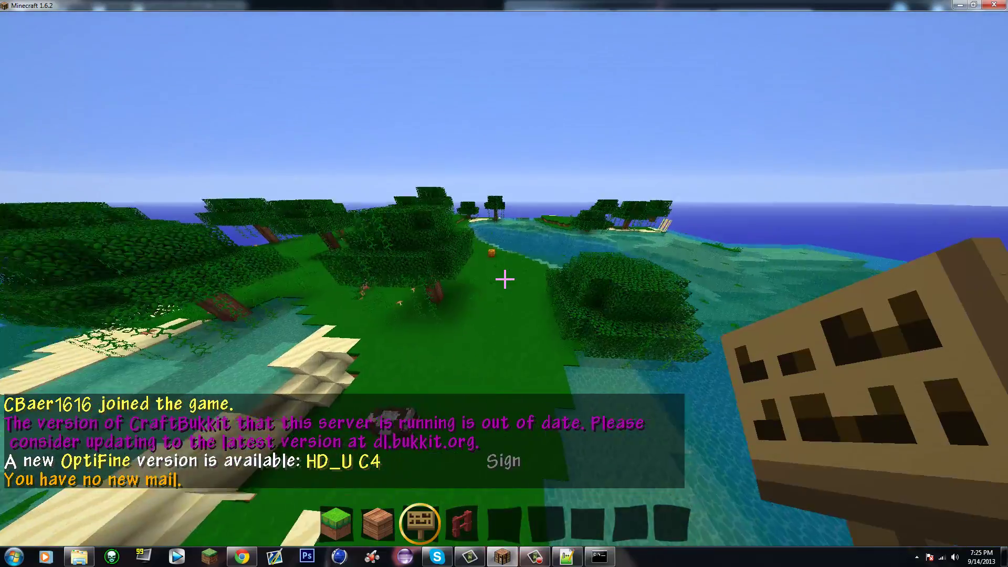
- Look up the Bedrock item in the creative inventory's full searchable item list
{"action": "key", "text": "e"}
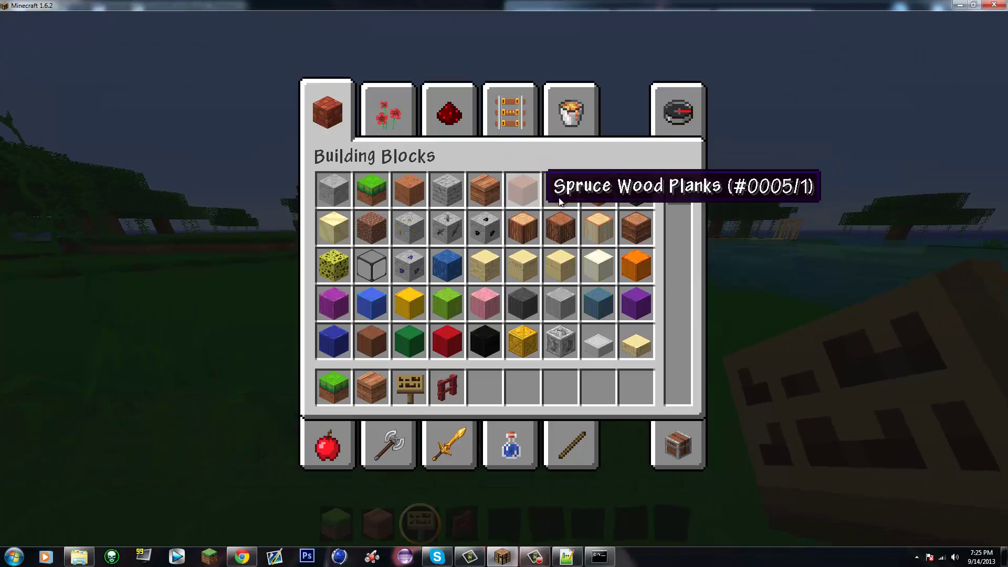
{"action": "left_click", "coordinate": [674, 112]}
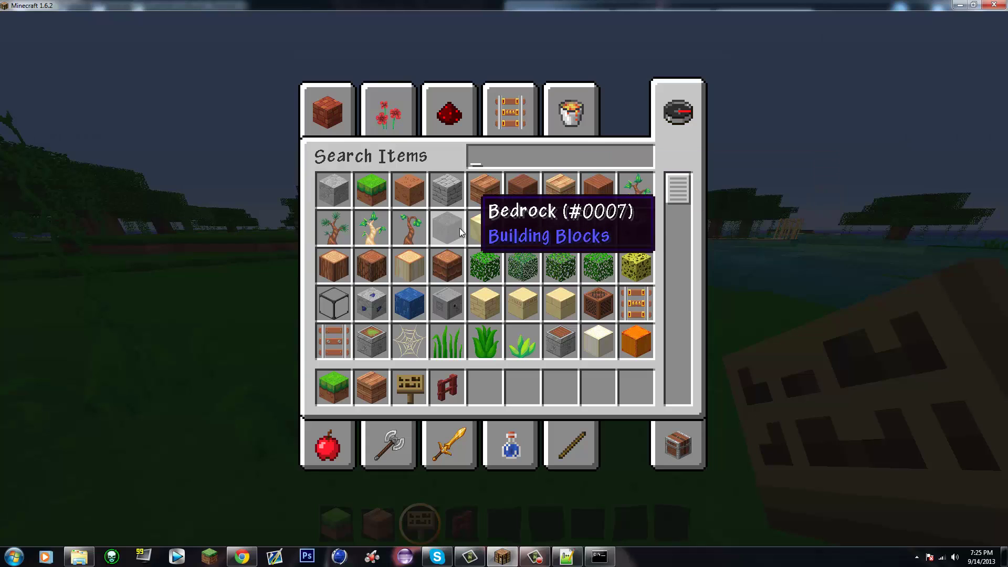
{"action": "key", "text": "e"}
- Place a sign on the grass with [Buy] on its first line and 64 on its second
{"action": "right_click", "coordinate": [504, 279]}
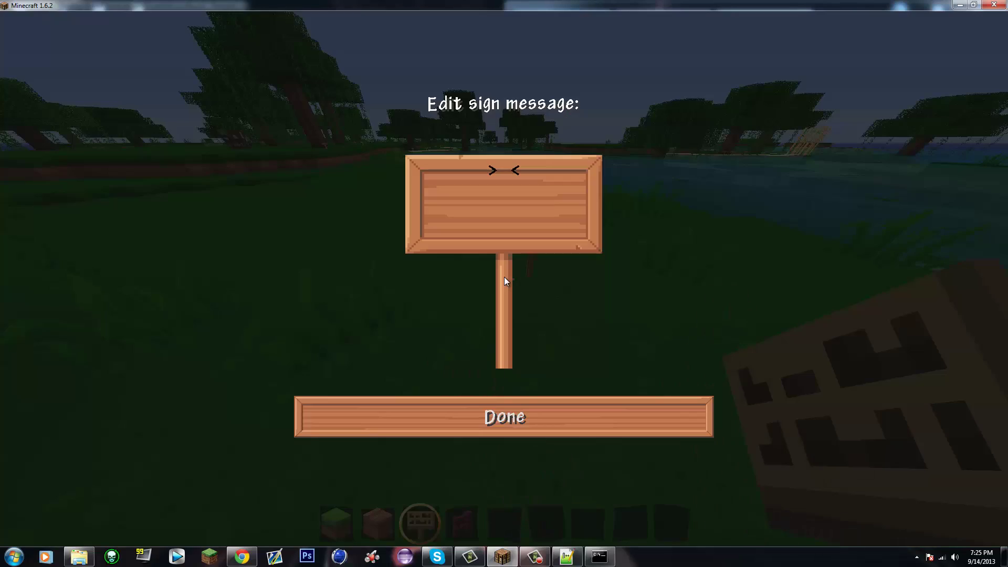
{"action": "type", "text": "["}
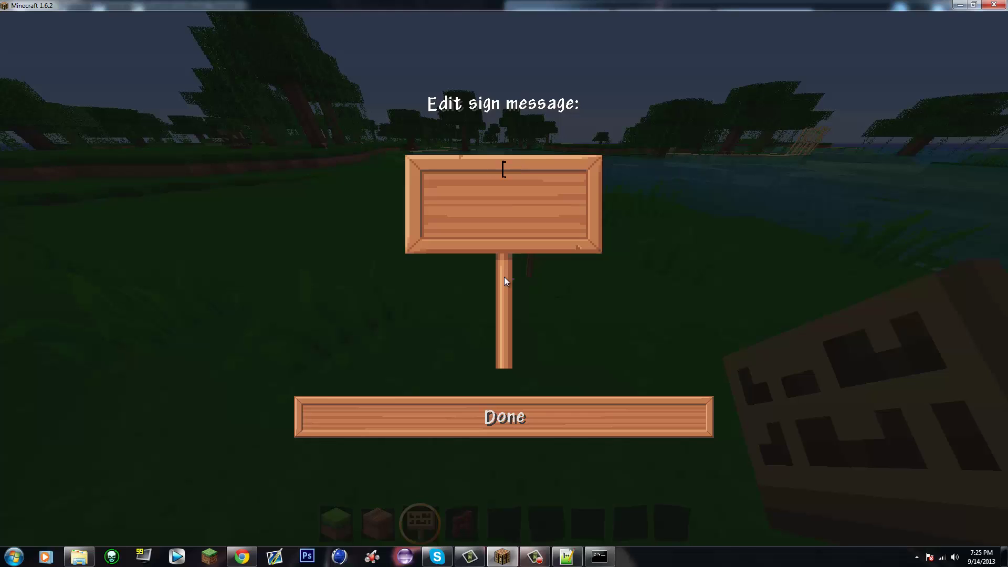
{"action": "type", "text": "Buy]"}
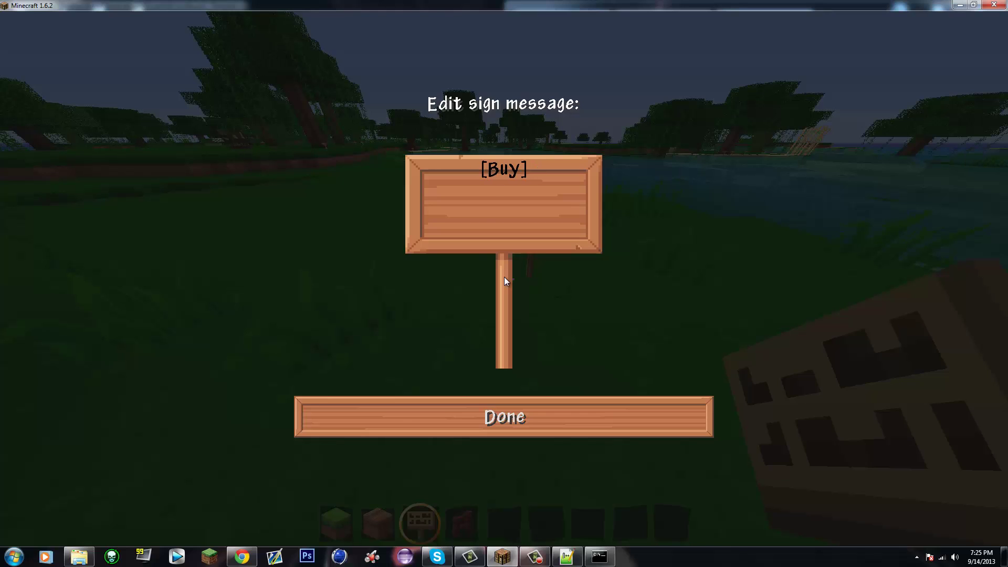
{"action": "key", "text": "Return"}
{"action": "type", "text": "64"}
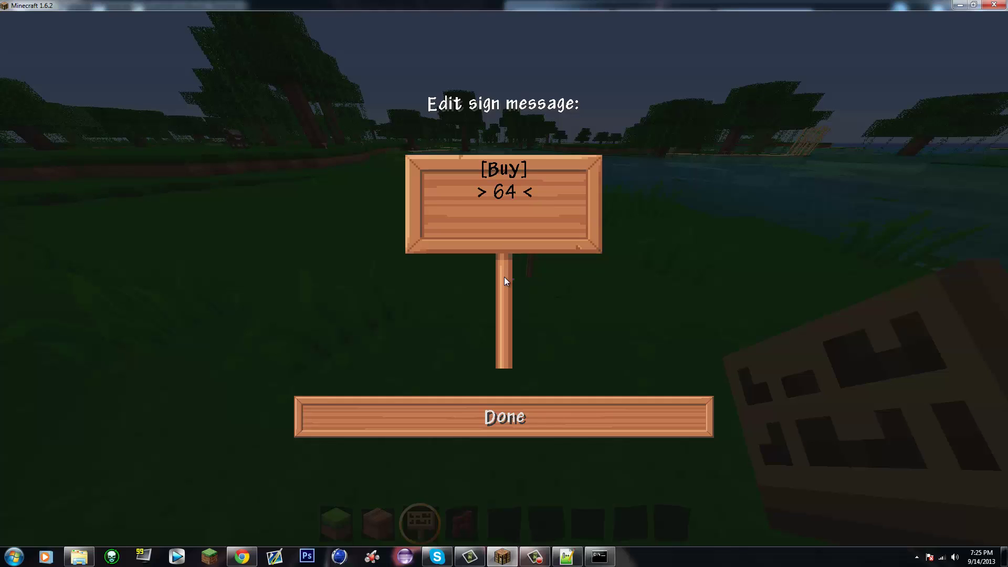
{"action": "key", "text": "Return"}
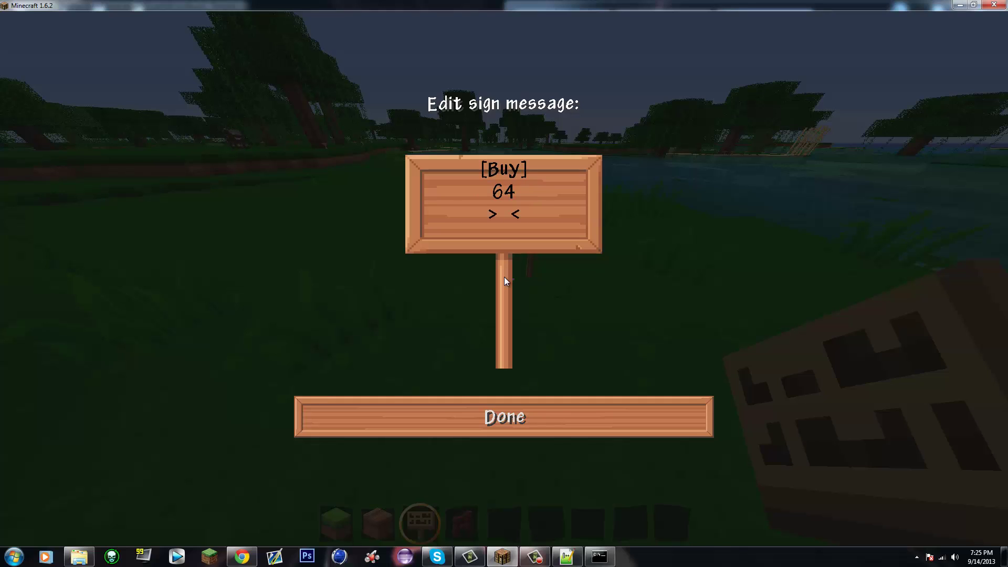
- Complete the Buy sign with Bedrock on the third line and $1 on the fourth
{"action": "type", "text": "64"}
{"action": "key", "text": "BackSpace"}
{"action": "key", "text": "BackSpace"}
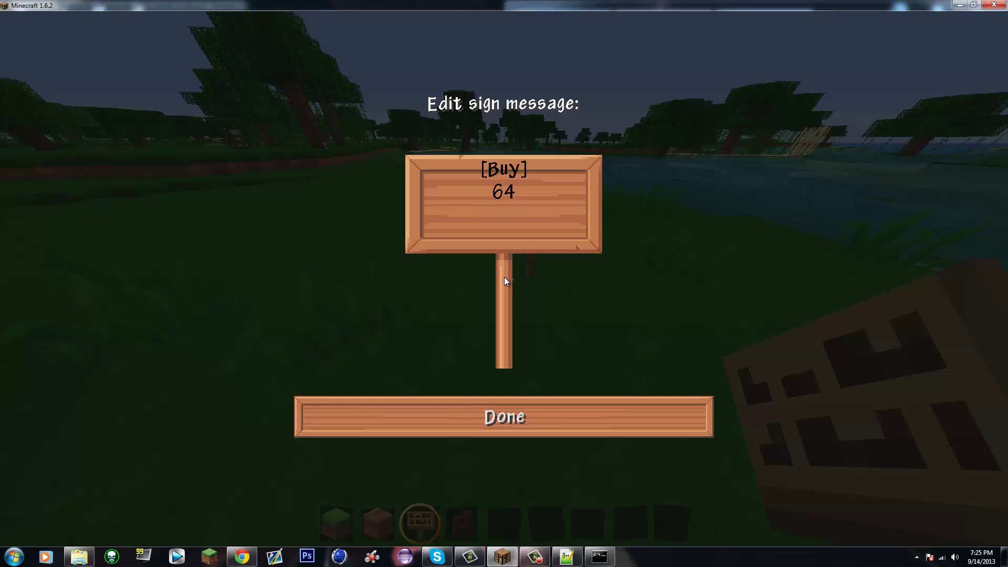
{"action": "type", "text": "Bedrock"}
{"action": "key", "text": "Return"}
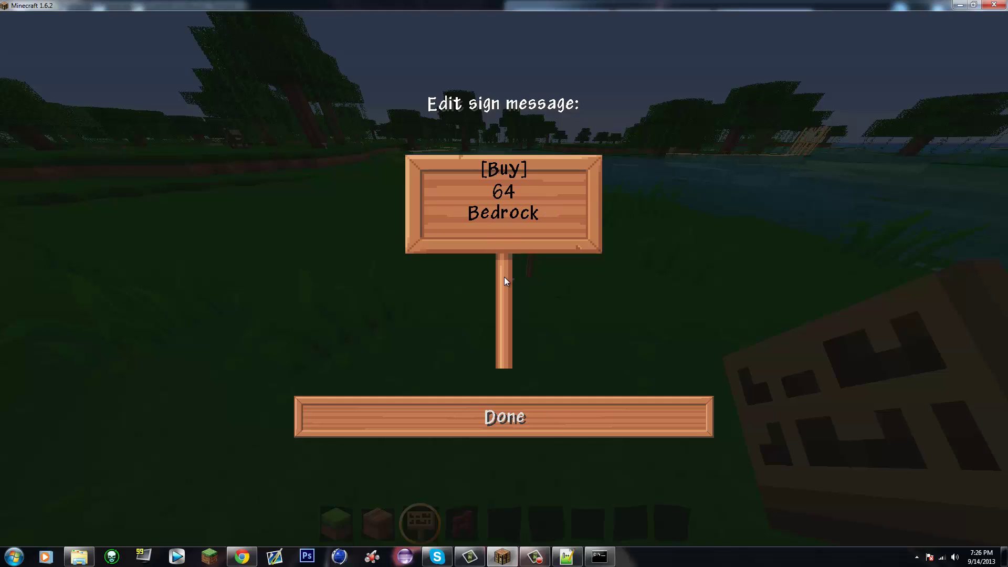
{"action": "type", "text": "$1"}
{"action": "left_click", "coordinate": [559, 424]}
- Select an empty hotbar slot and use the Buy sign to purchase 64 bedrock
{"action": "key", "text": "w"}
{"action": "scroll", "coordinate": [504, 279], "scroll_direction": "down", "scroll_amount": 1}
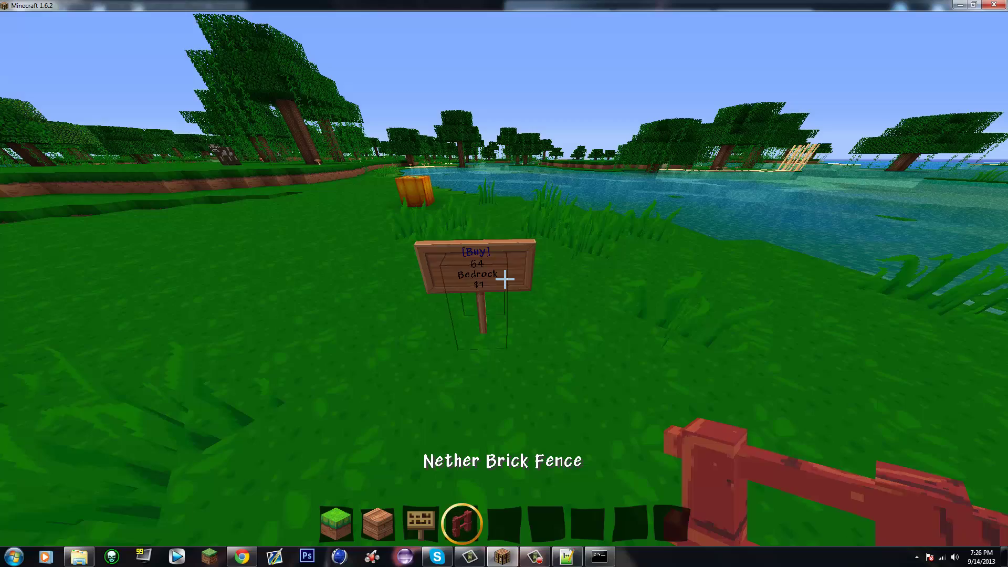
{"action": "scroll", "coordinate": [504, 279], "scroll_direction": "down", "scroll_amount": 1}
{"action": "right_click", "coordinate": [504, 279]}
- Delete the purchased bedrock from the creative inventory's hotbar and buy another 64 with the Buy sign
{"action": "key", "text": "e"}
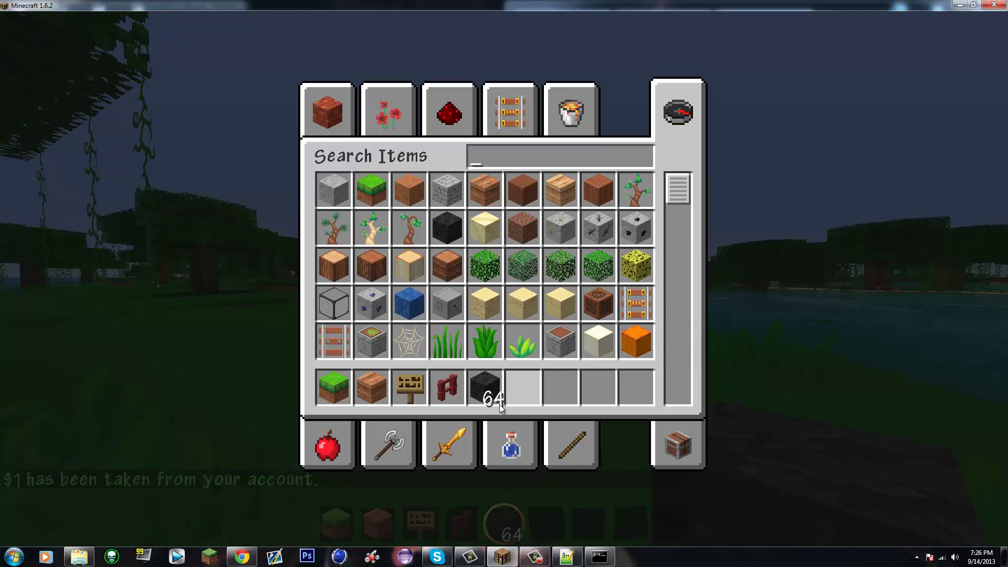
{"action": "left_click", "coordinate": [485, 387]}
{"action": "left_click", "coordinate": [493, 306]}
{"action": "key", "text": "e"}
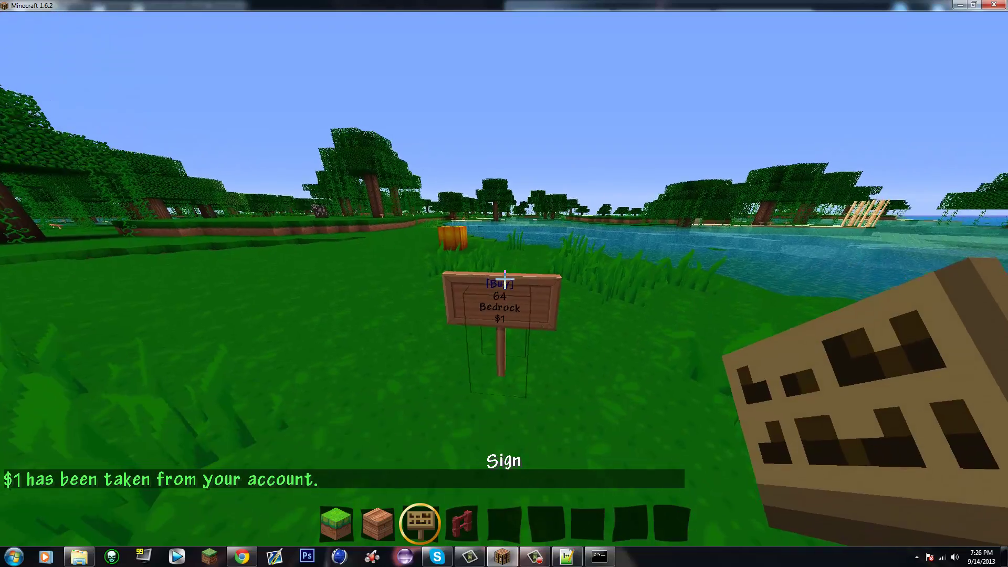
{"action": "key", "text": "w"}
{"action": "right_click", "coordinate": [504, 279]}
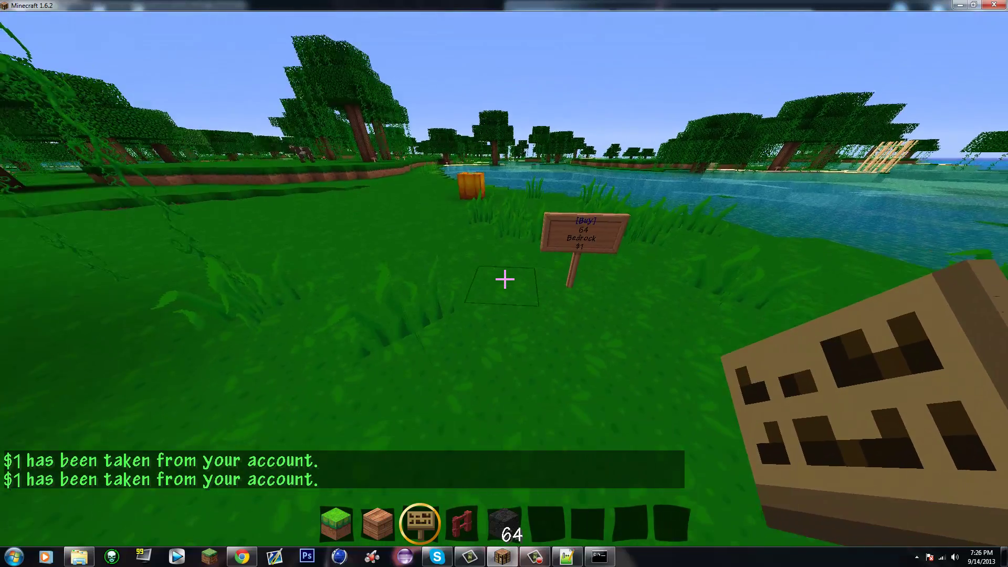
- Place a second sign beside the Buy sign with [Sell] on its first line and 64 on its second
{"action": "right_click", "coordinate": [504, 279]}
{"action": "type", "text": "[Sell"}
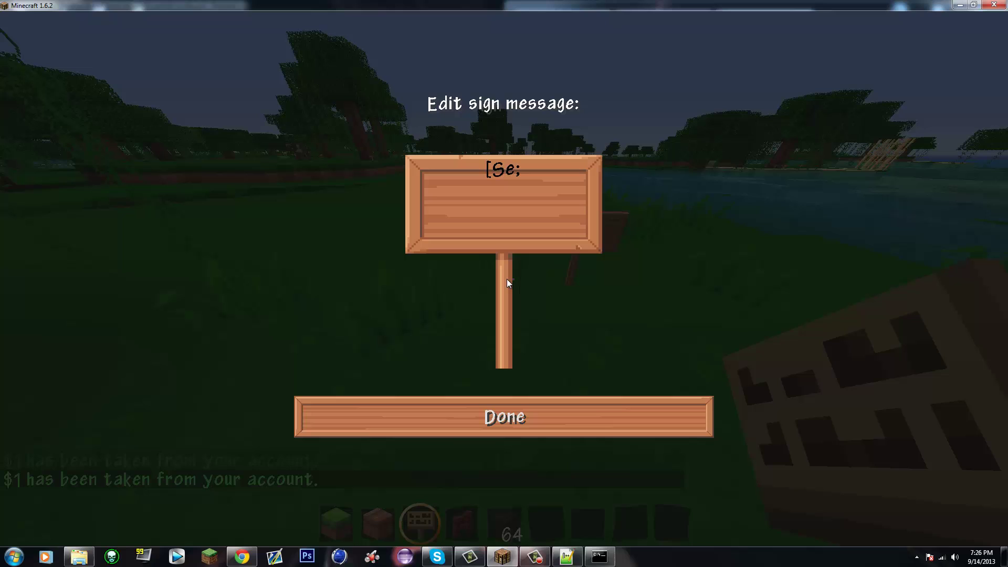
{"action": "type", "text": "]"}
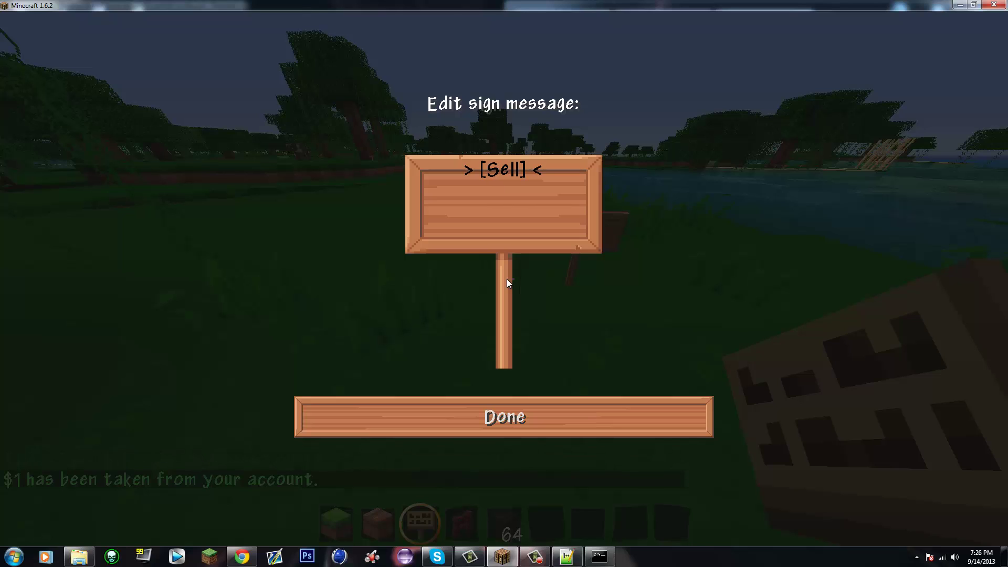
{"action": "key", "text": "Return"}
{"action": "type", "text": "64"}
{"action": "key", "text": "Return"}
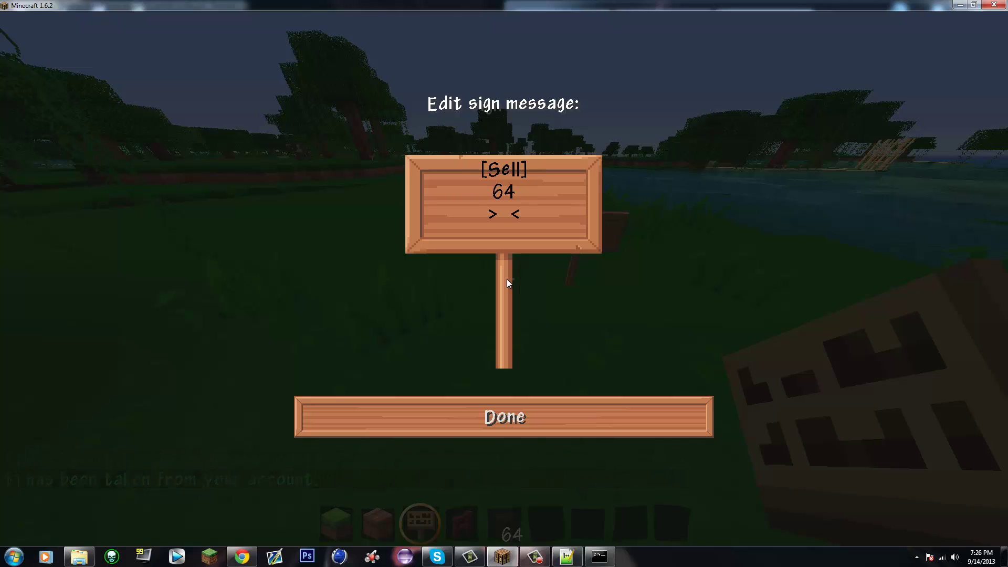
- Complete the Sell sign with Bedrock on the third line and $0.50 on the fourth
{"action": "type", "text": "Bedro"}
{"action": "type", "text": "ck"}
{"action": "key", "text": "Return"}
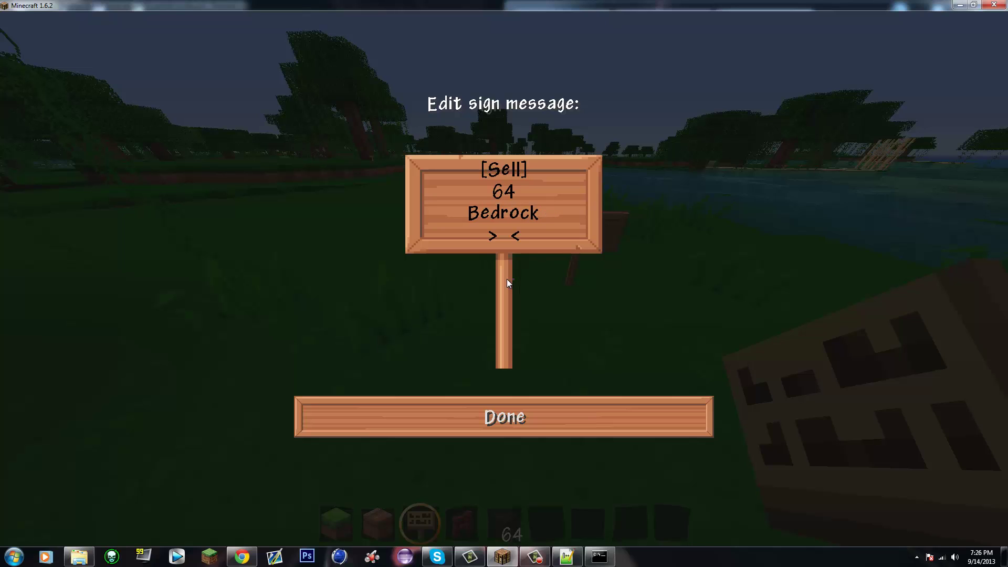
{"action": "type", "text": "$0.50"}
{"action": "left_click", "coordinate": [512, 421]}
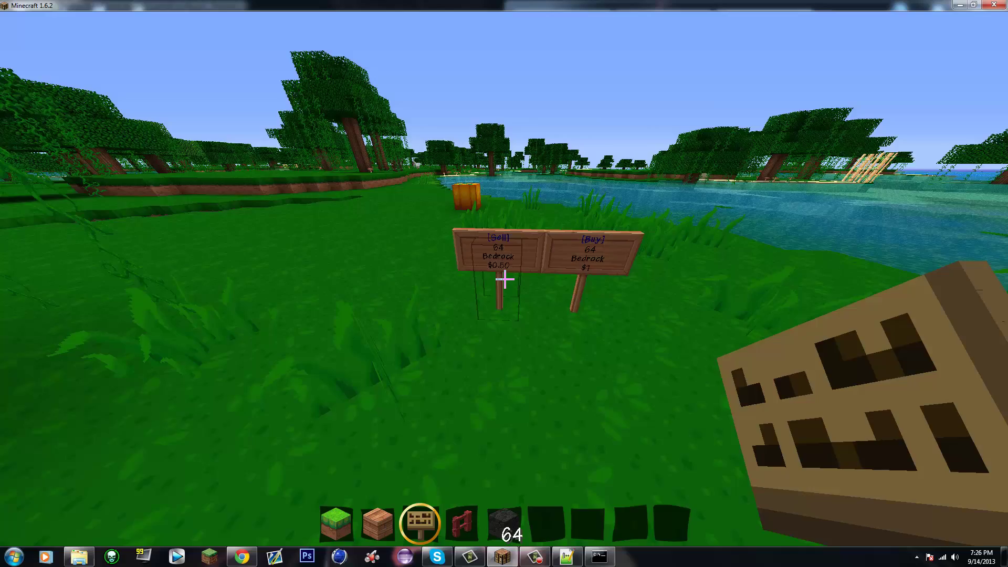
- Sell the 64 bedrock with the Sell sign, try selling again without any bedrock, and check the inventory
{"action": "scroll", "coordinate": [504, 279], "scroll_direction": "down", "scroll_amount": 2}
{"action": "right_click", "coordinate": [505, 279]}
{"action": "right_click", "coordinate": [504, 279]}
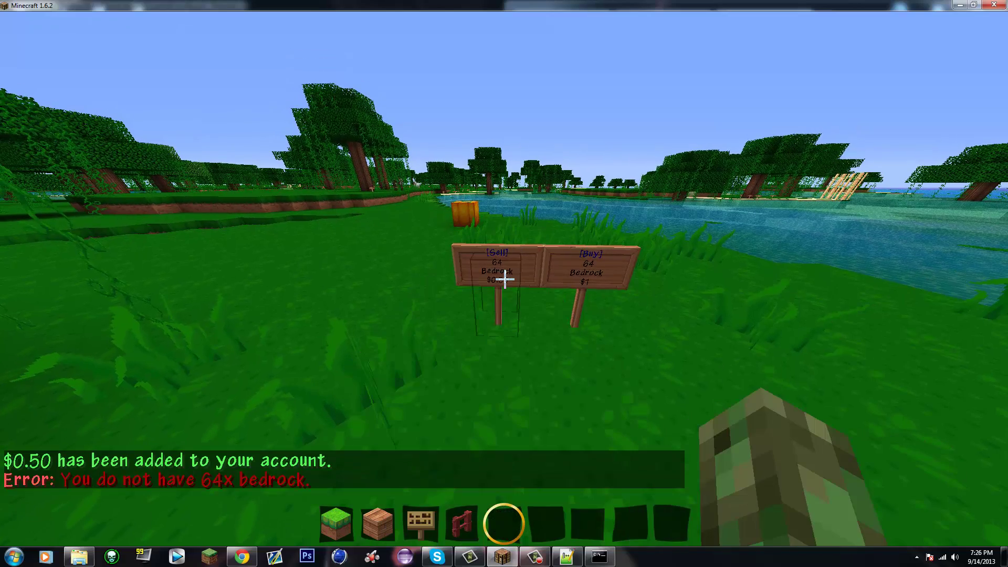
{"action": "right_click", "coordinate": [503, 278]}
{"action": "right_click", "coordinate": [504, 278]}
{"action": "key", "text": "e"}
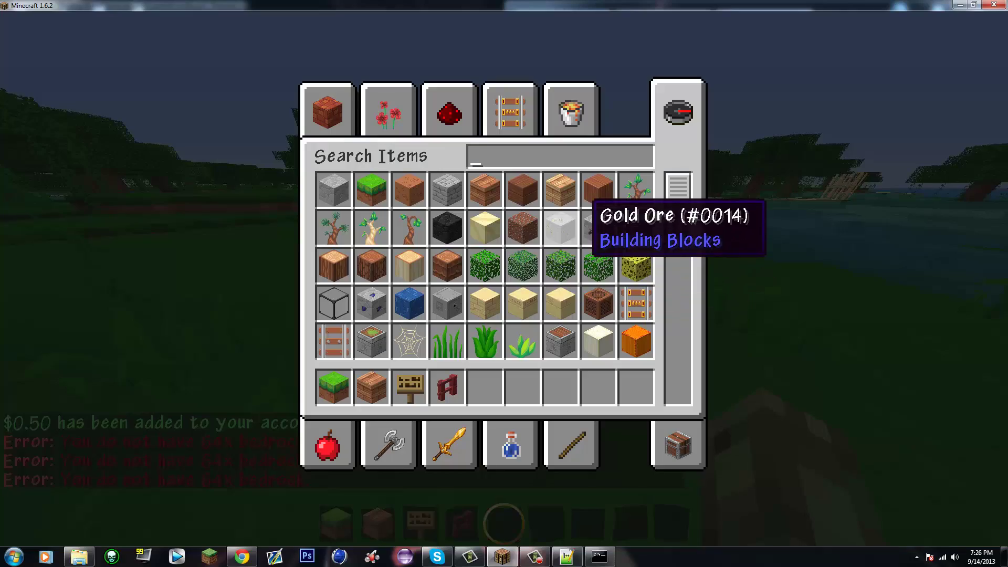
{"action": "key", "text": "e"}
{"action": "key", "text": "w"}
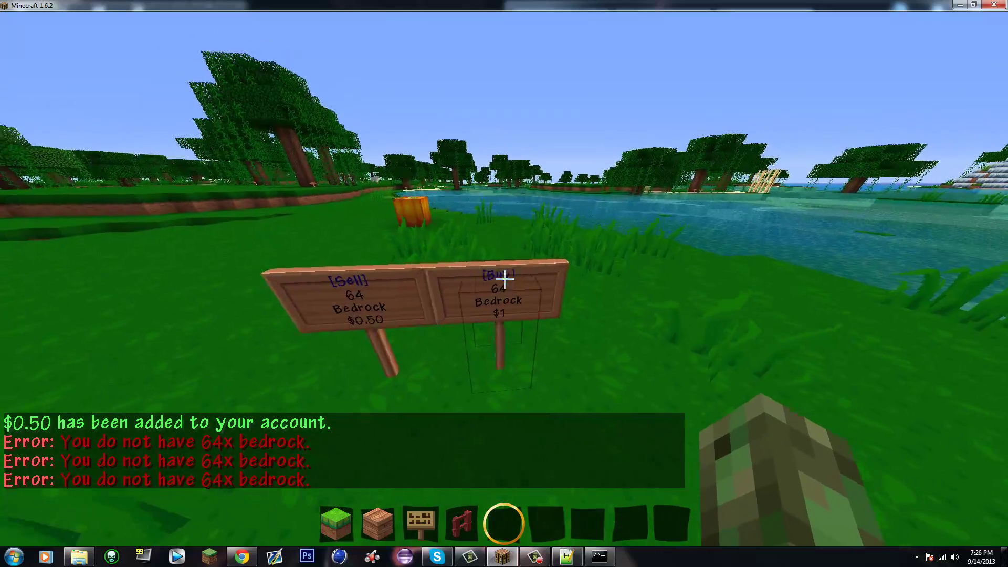
{"action": "key", "text": "d"}
{"action": "key", "text": "w"}
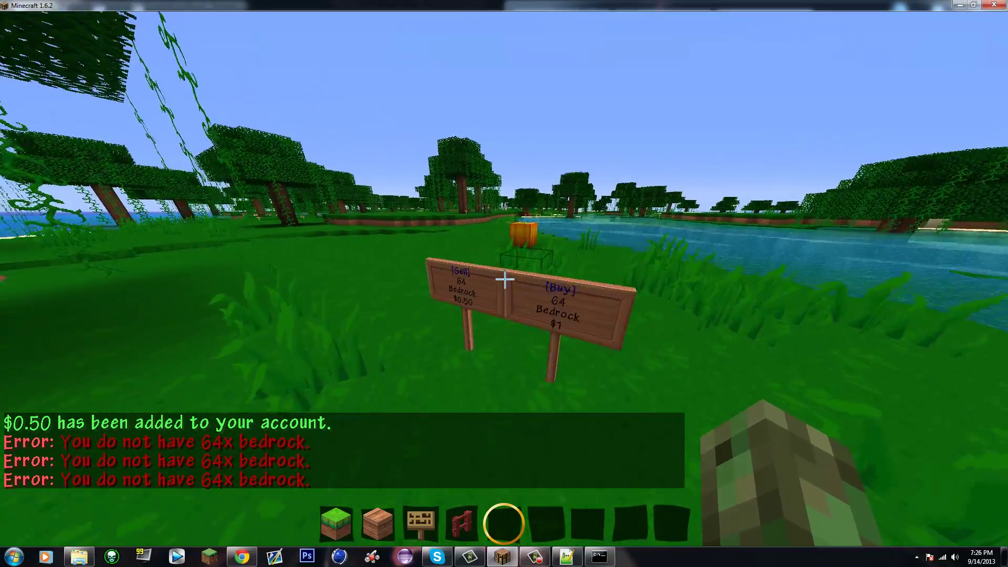
{"action": "key", "text": "w"}
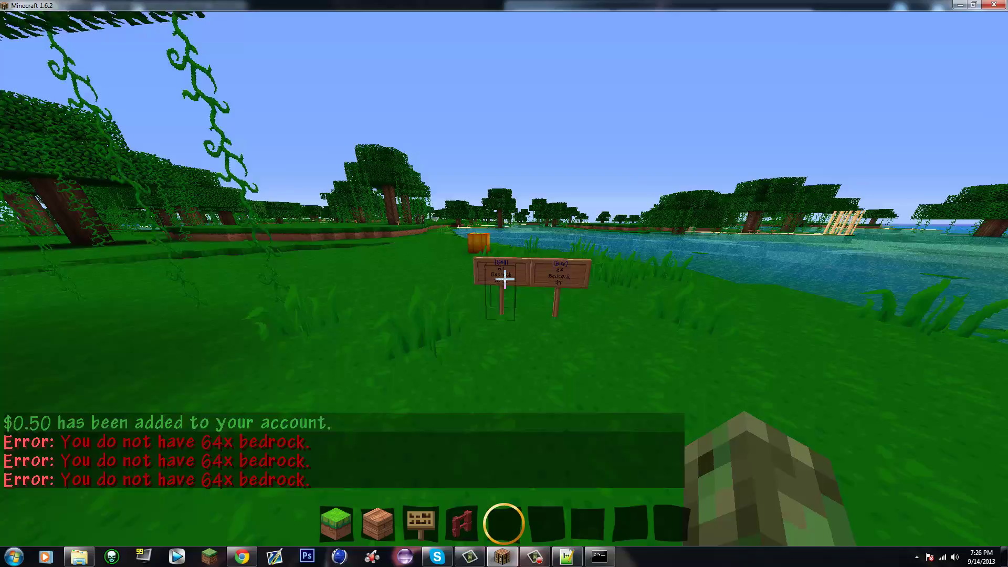
{"action": "key", "text": "s"}
{"action": "key", "text": "w"}
{"action": "key", "text": "s"}
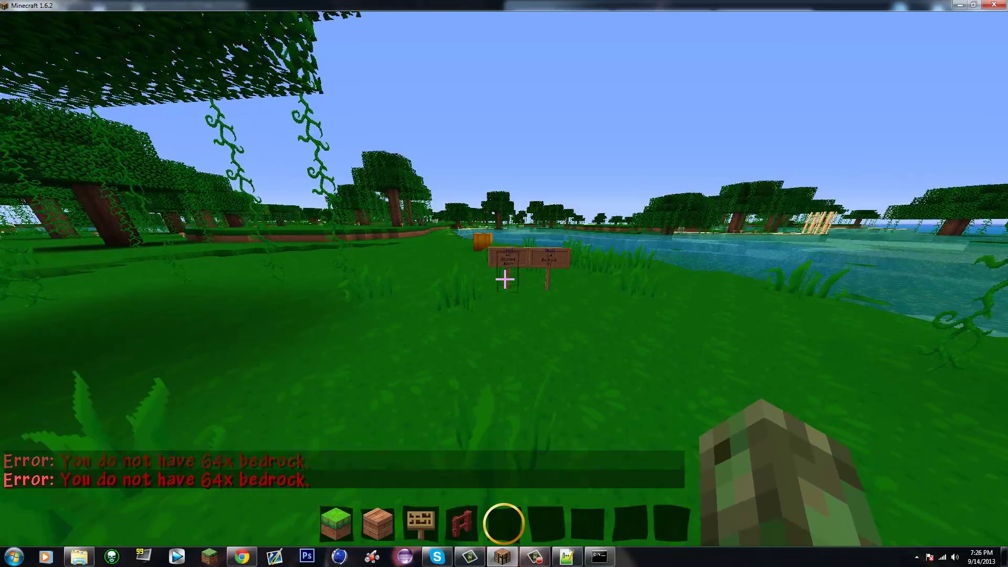
{"action": "key", "text": "w"}
{"action": "key", "text": "w"}
{"action": "key", "text": "d"}
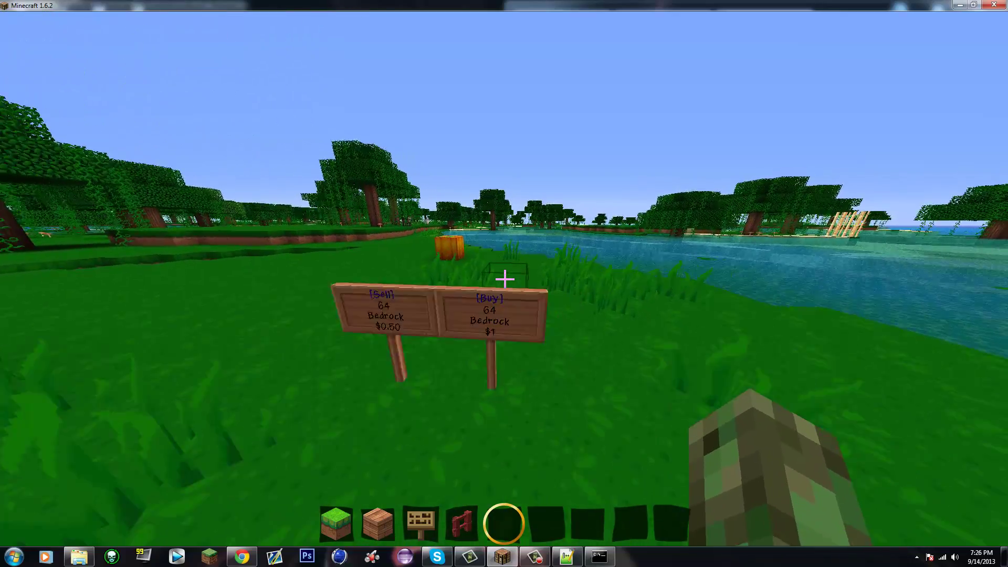
{"action": "key", "text": "s"}
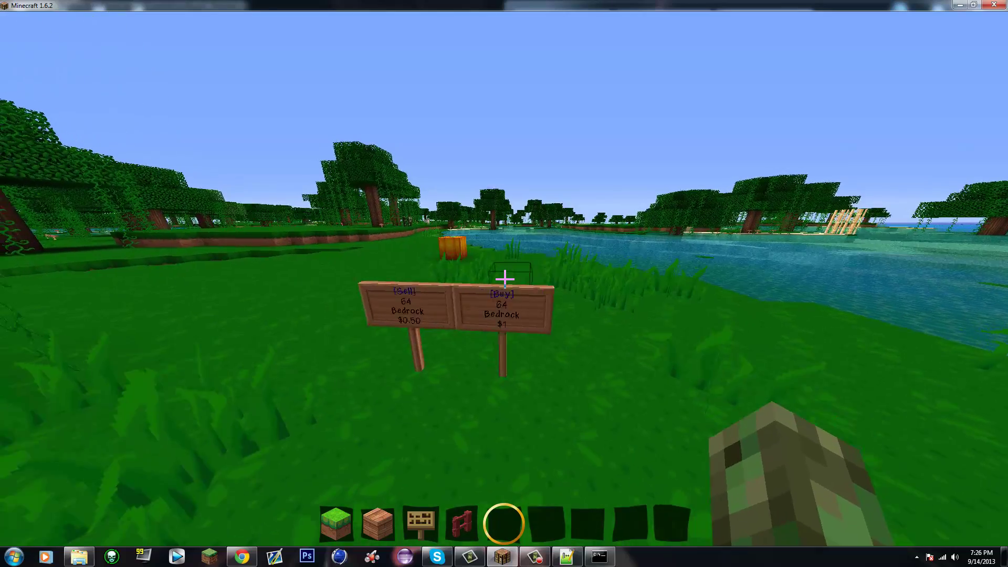
- Circle the finished Sell and Buy signs and examine the quantity, item and price lines on both up close
{"action": "key", "text": "ctrl"}
{"action": "key", "text": "a"}
{"action": "key", "text": "w"}
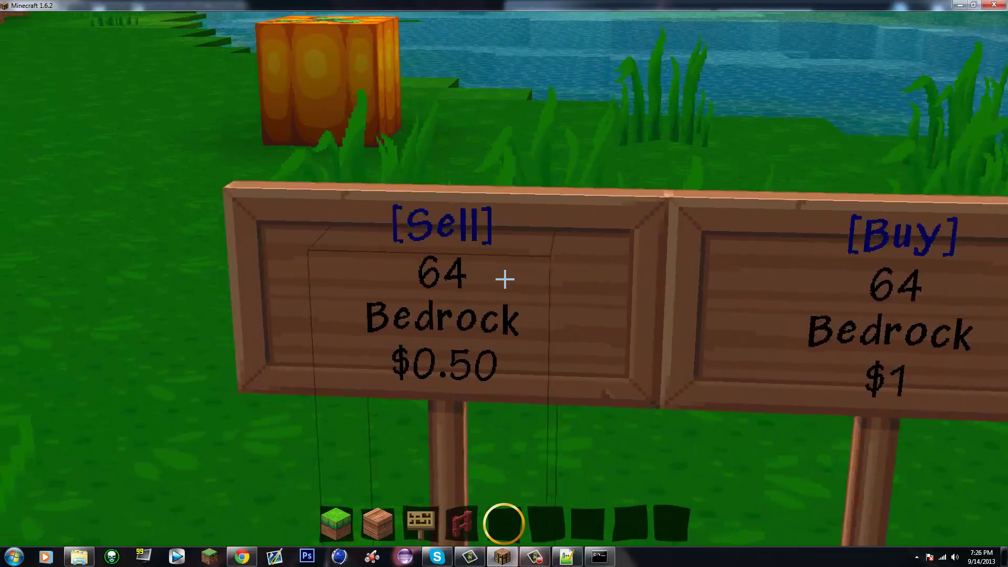
{"action": "key", "text": "d"}
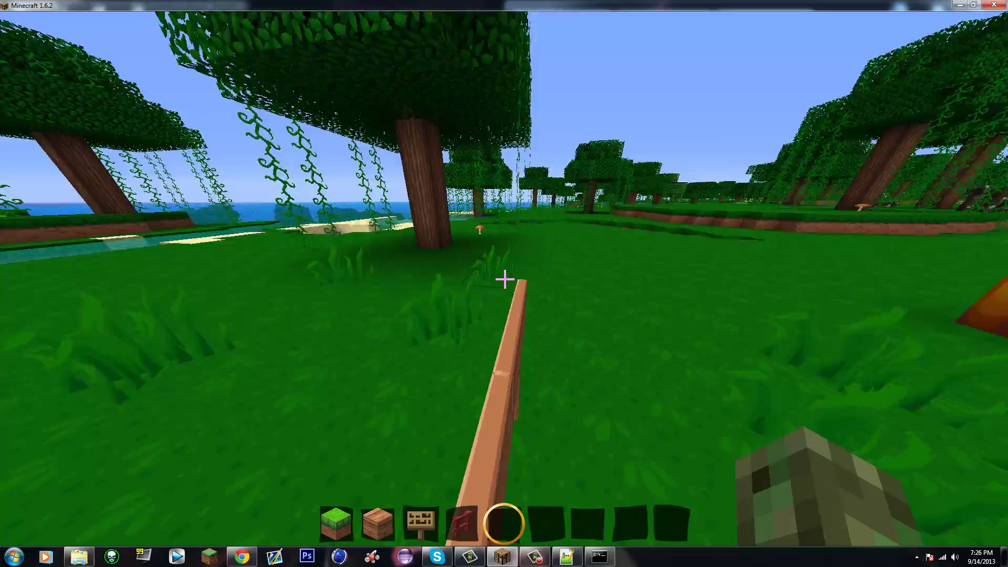
{"action": "key", "text": "a"}
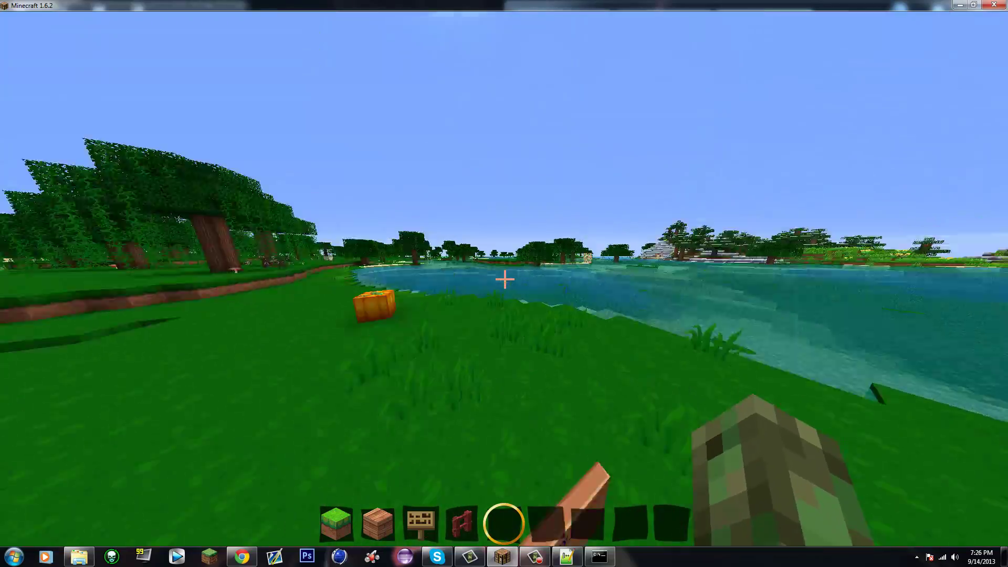
{"action": "key", "text": "w"}
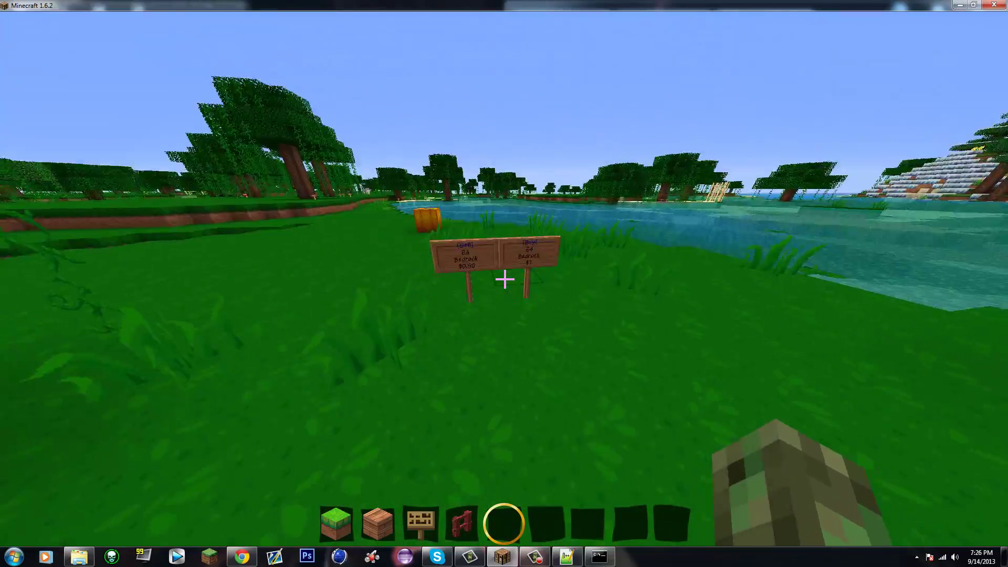
{"action": "key", "text": "ctrl"}
{"action": "left_click", "coordinate": [505, 279]}
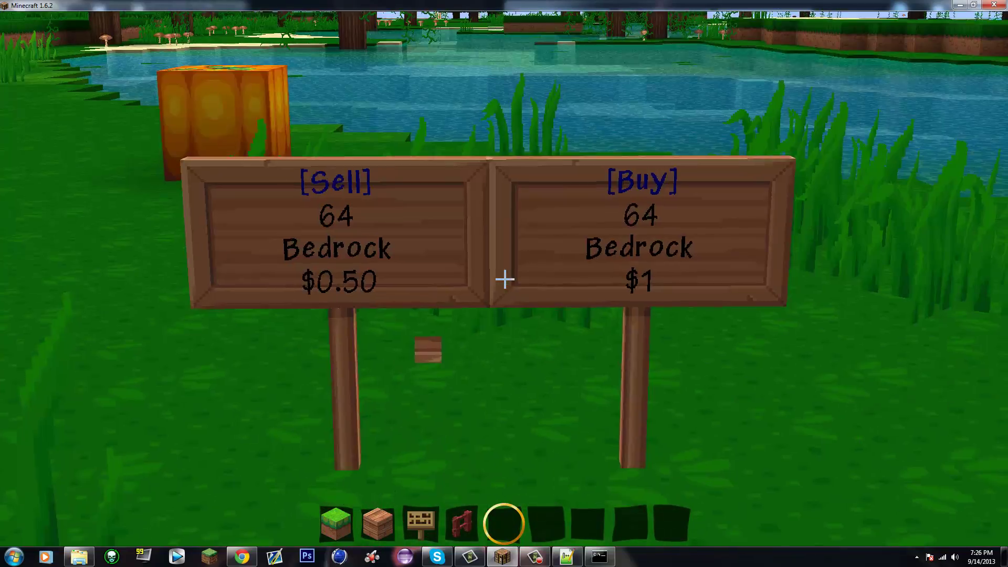
{"action": "key", "text": "w"}
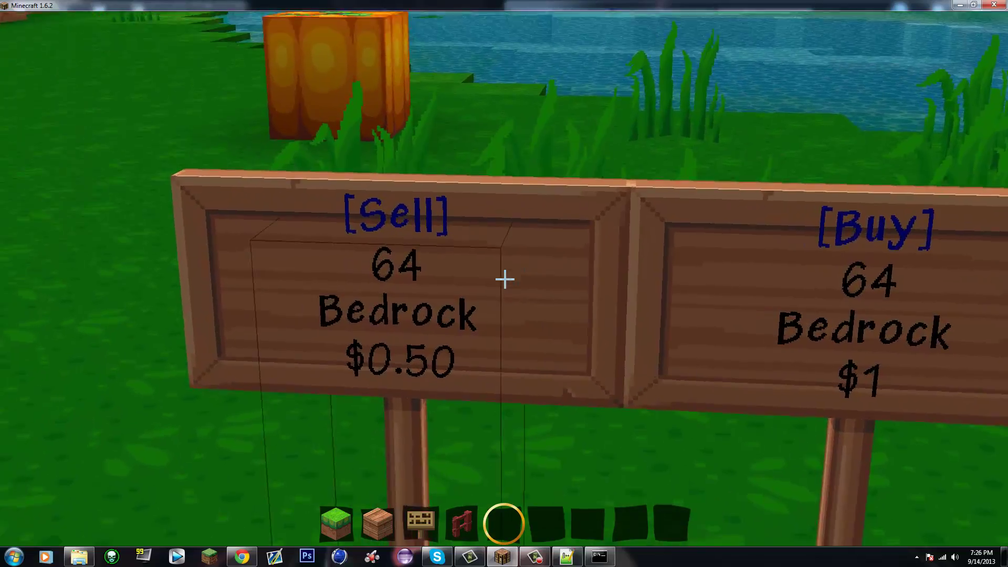
{"action": "key", "text": "s"}
{"action": "key", "text": "w"}
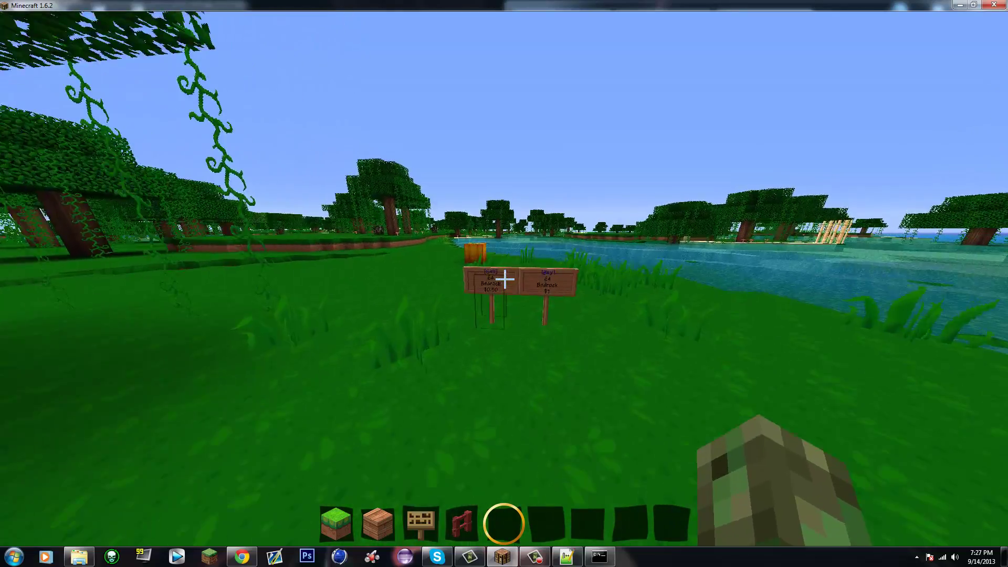
{"action": "key", "text": "space"}
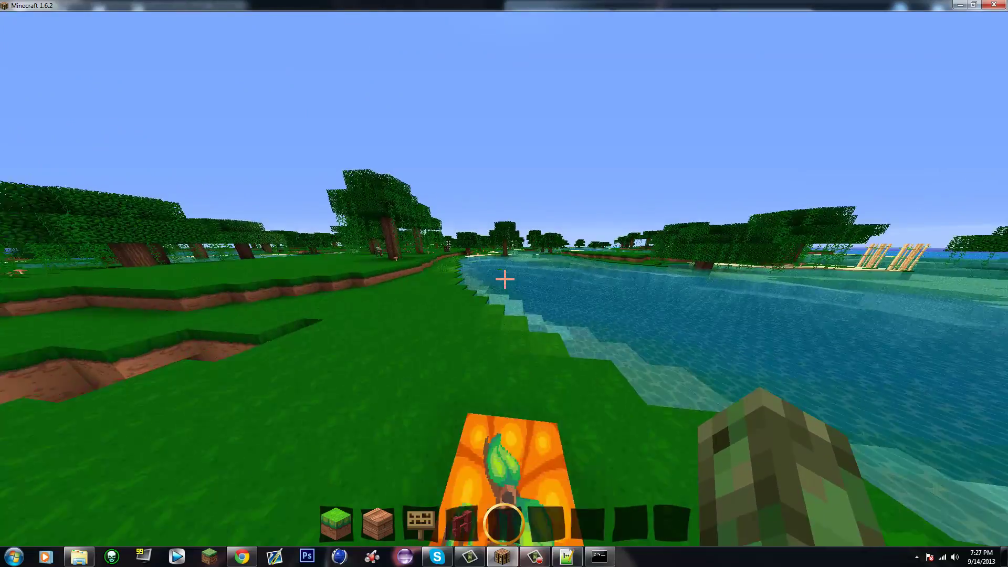